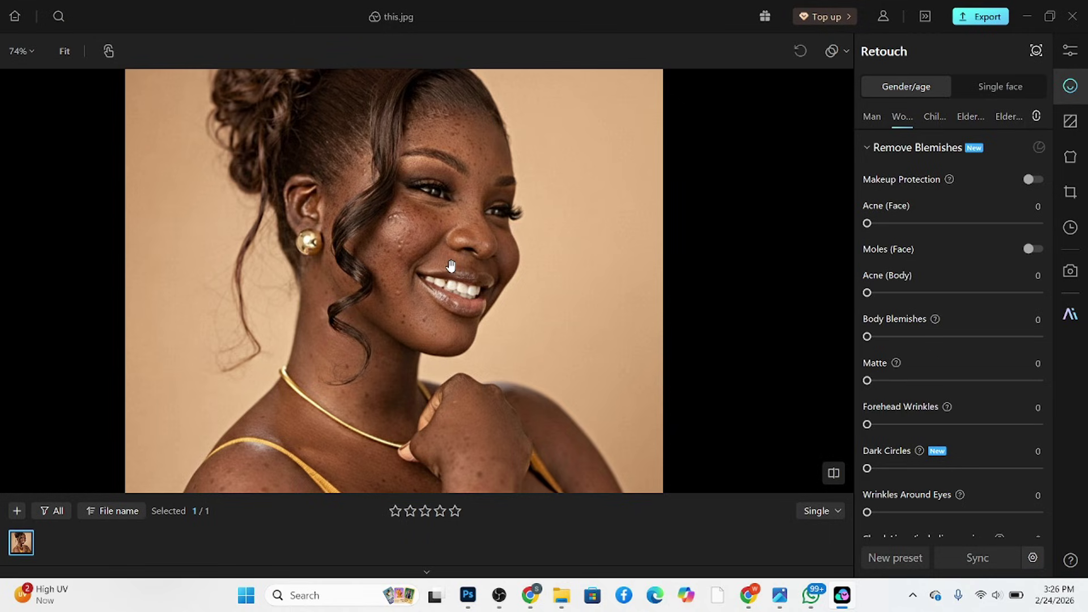
# In Remove Blemishes, set Acne (Face) and Acne (Body) to 100 and enable Moles (Face) removal.
pyautogui.click(868, 153)
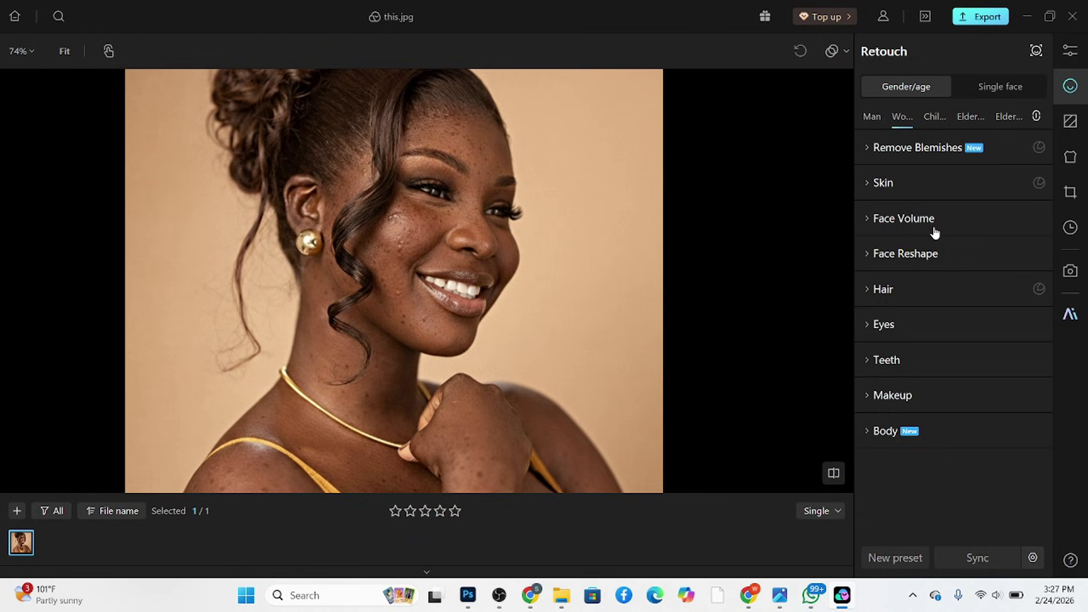
pyautogui.click(923, 151)
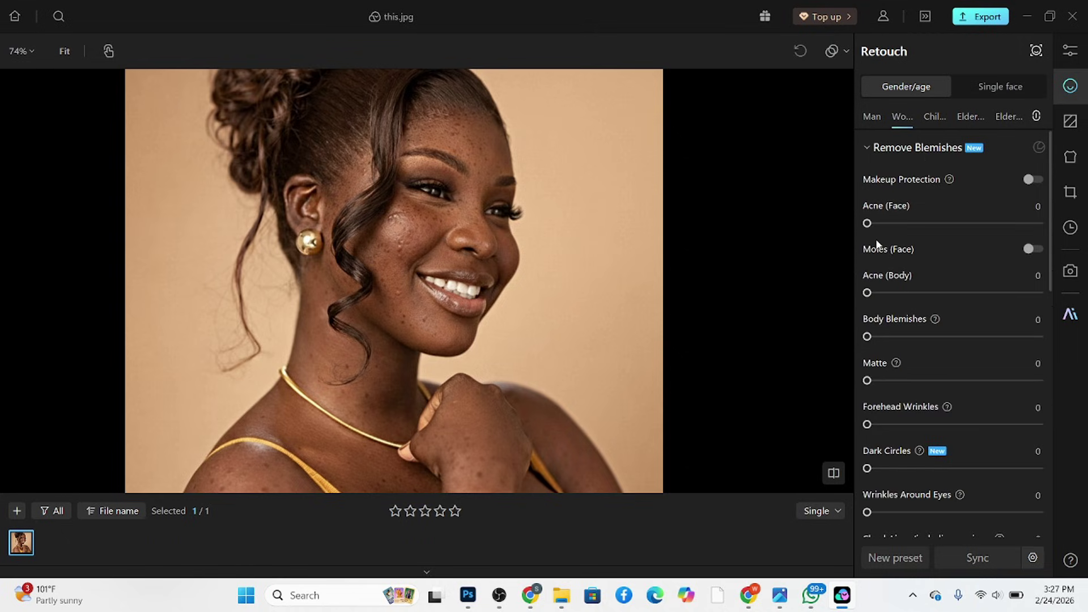
pyautogui.scroll(1, 393, 257)
pyautogui.scroll(1, 398, 262)
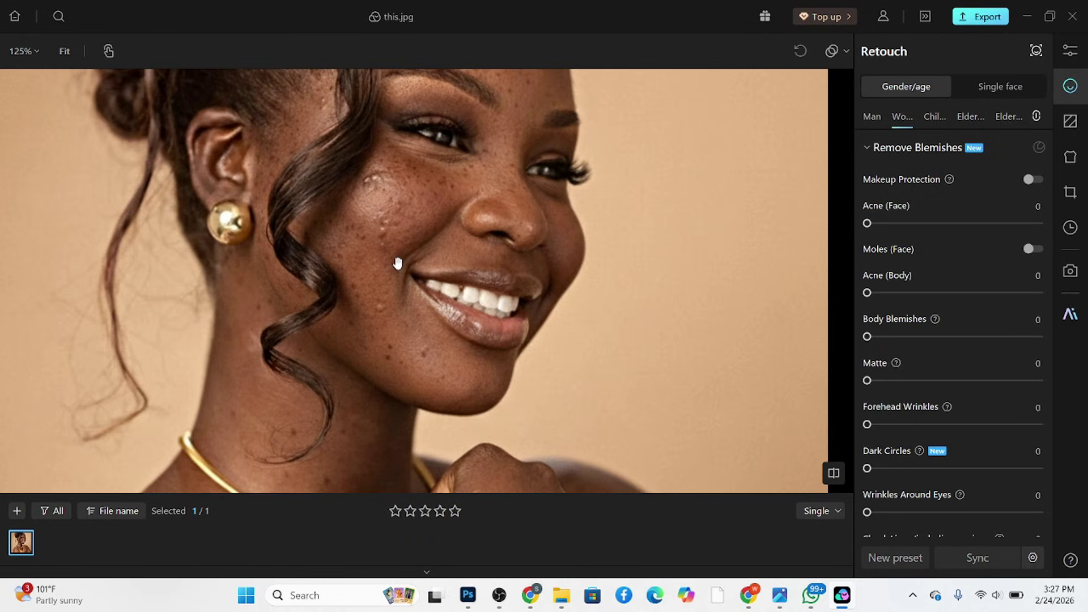
pyautogui.moveTo(888, 229); pyautogui.dragTo(1044, 224)
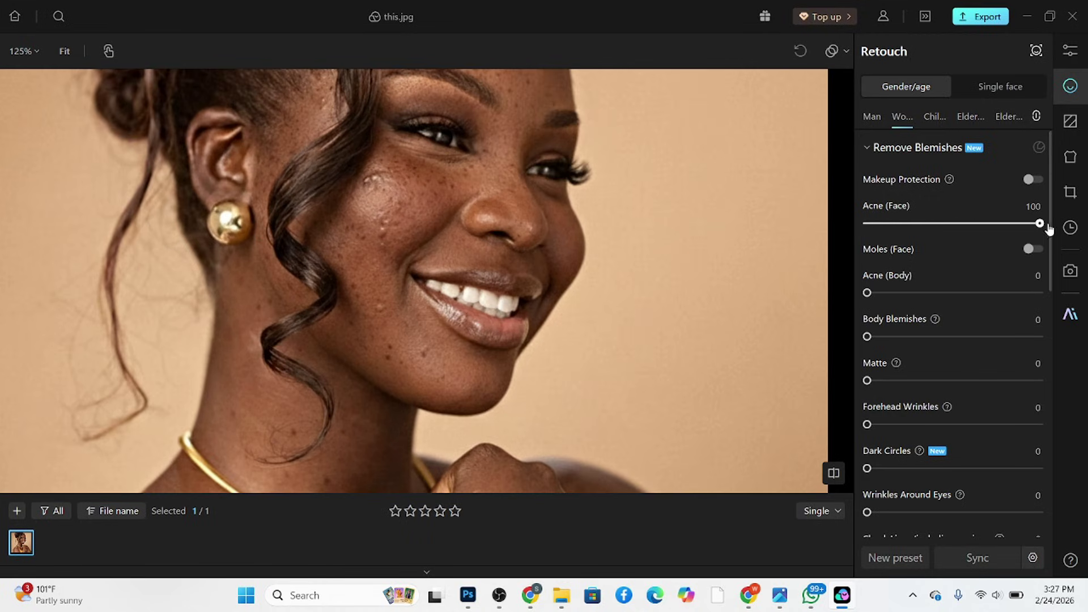
pyautogui.moveTo(900, 294); pyautogui.dragTo(1040, 294)
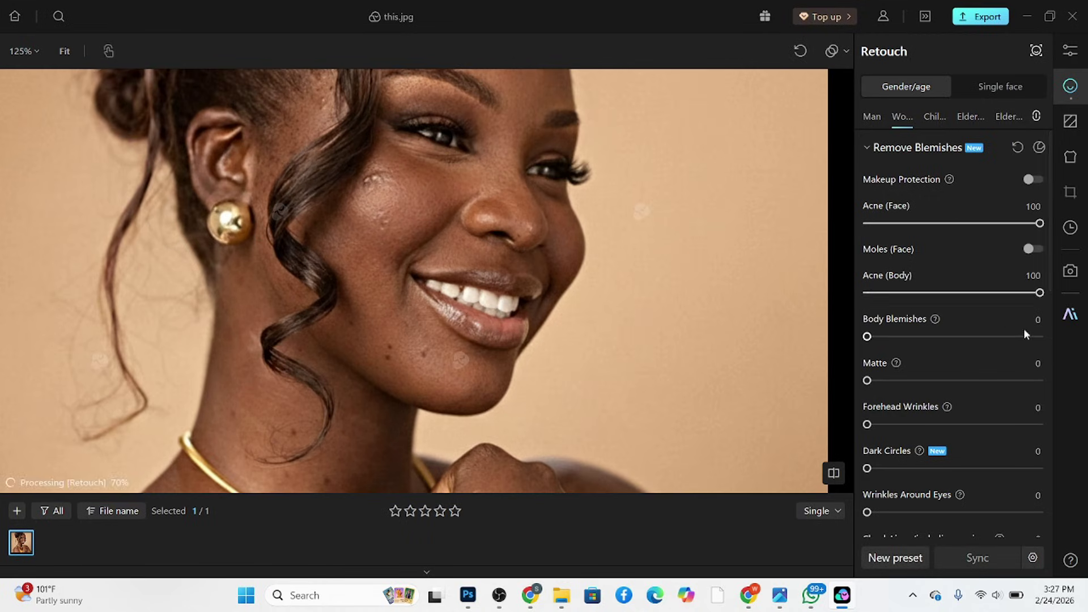
pyautogui.click(1031, 254)
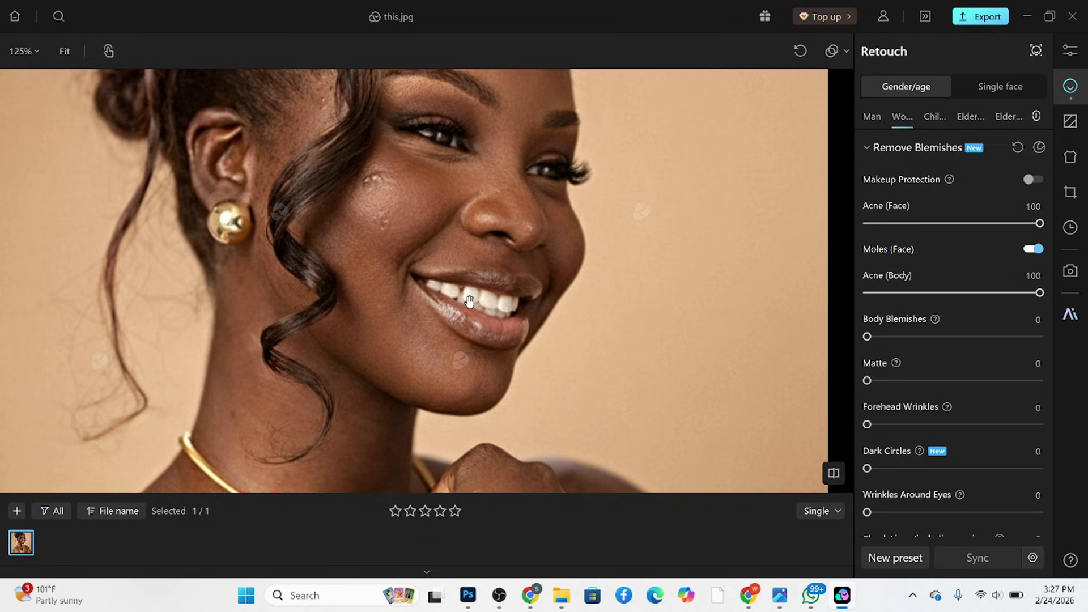
# Set Body Blemishes removal to 100 and check the hand, shoulders and chest.
pyautogui.moveTo(478, 214); pyautogui.dragTo(473, 346)
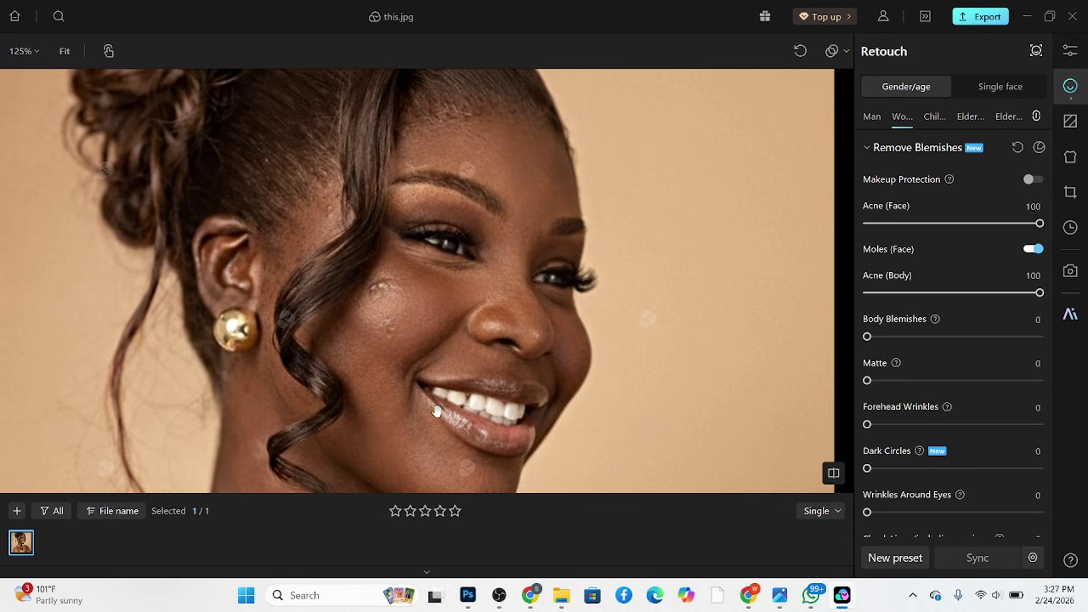
pyautogui.scroll(-5, 442, 277)
pyautogui.scroll(-1, 441, 277)
pyautogui.scroll(-2, 702, 301)
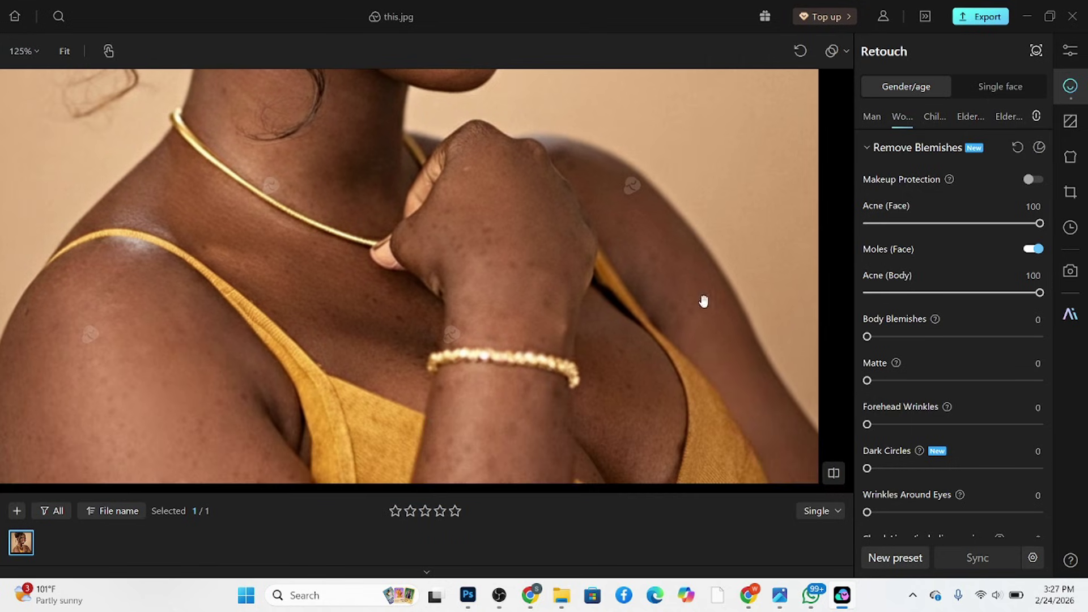
pyautogui.click(882, 338)
pyautogui.moveTo(896, 340); pyautogui.dragTo(1058, 337)
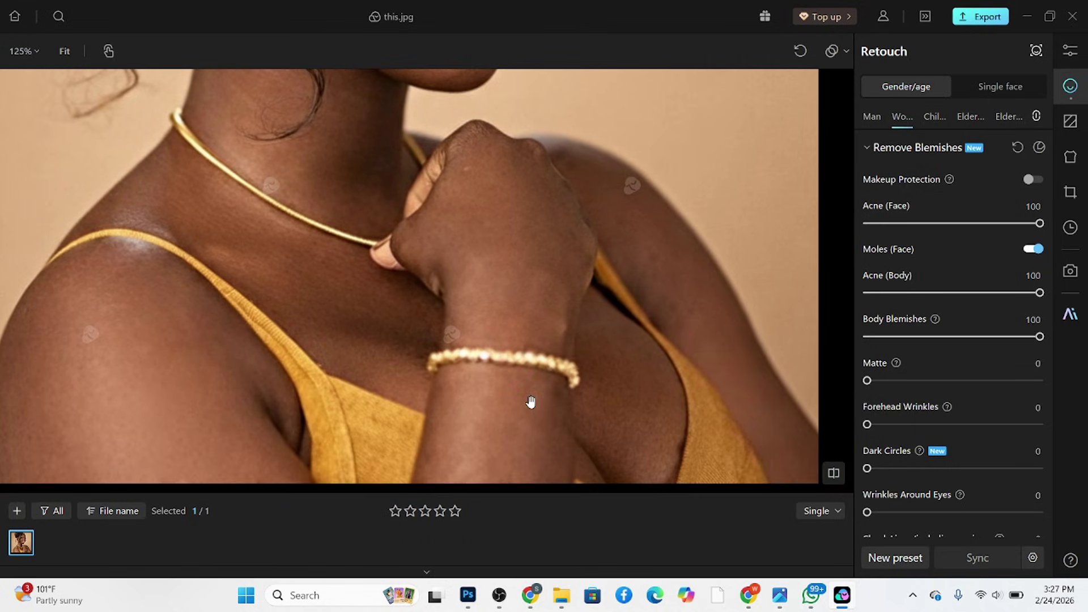
pyautogui.scroll(4, 445, 340)
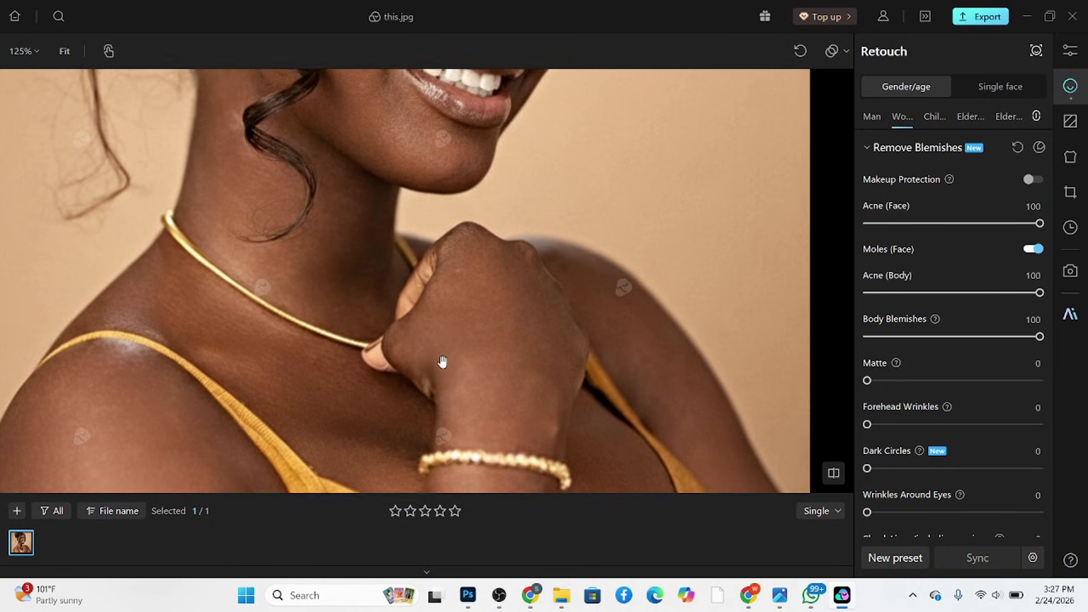
pyautogui.scroll(-4, 433, 231)
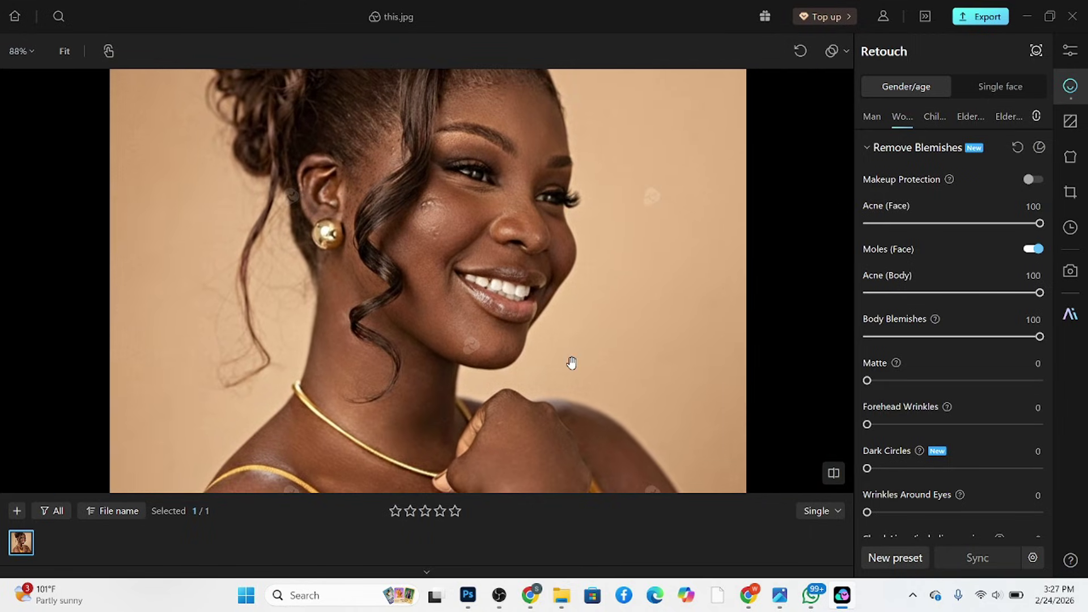
# Set Face Defocus Repair to 100 and check the face up close.
pyautogui.scroll(12, 475, 196)
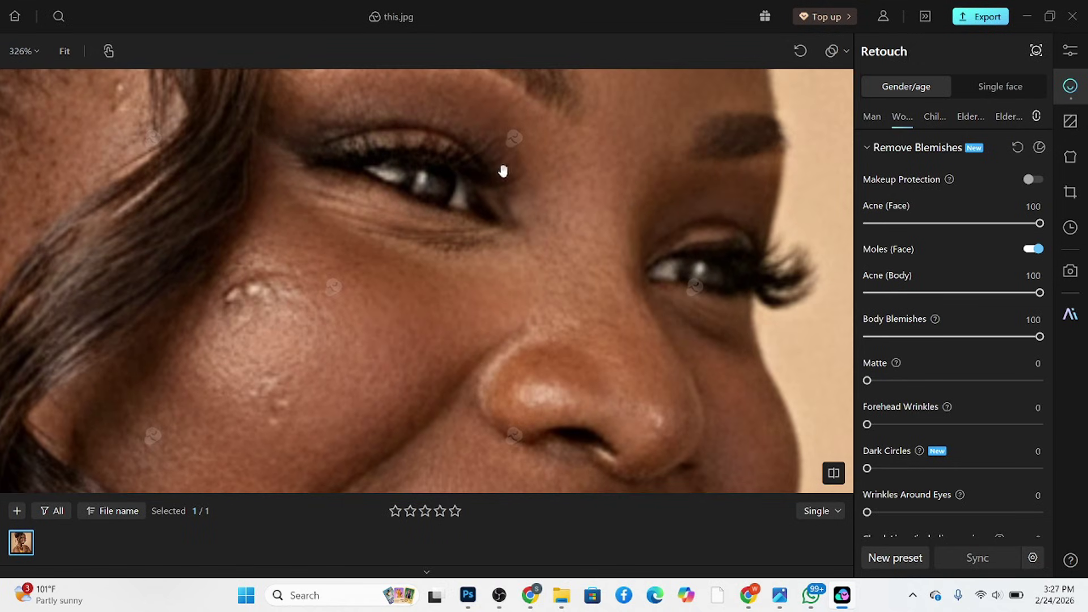
pyautogui.scroll(-12, 471, 217)
pyautogui.scroll(2, 471, 222)
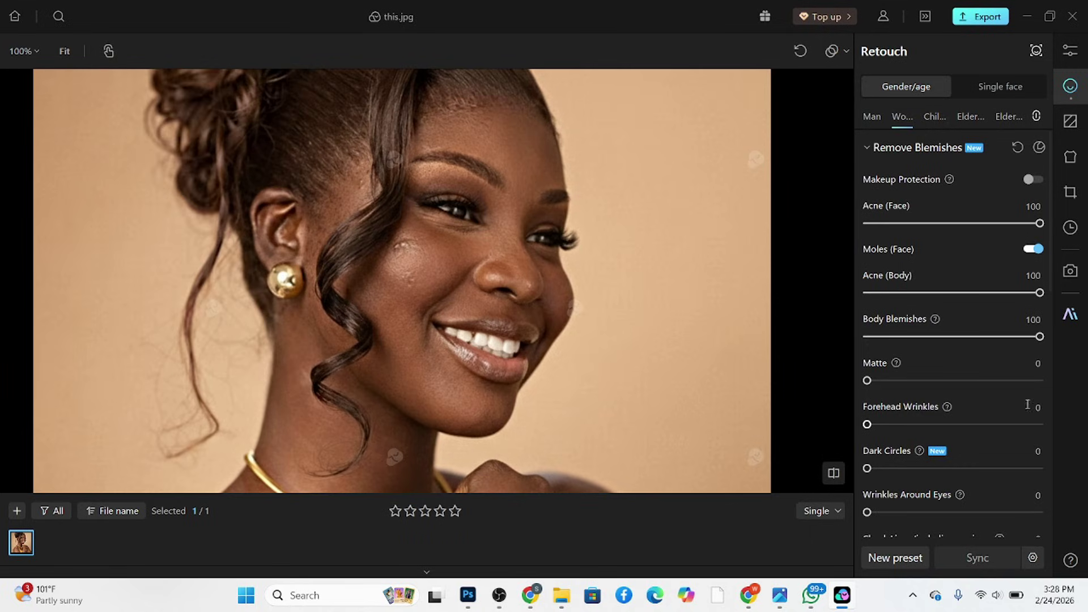
pyautogui.scroll(-10, 994, 427)
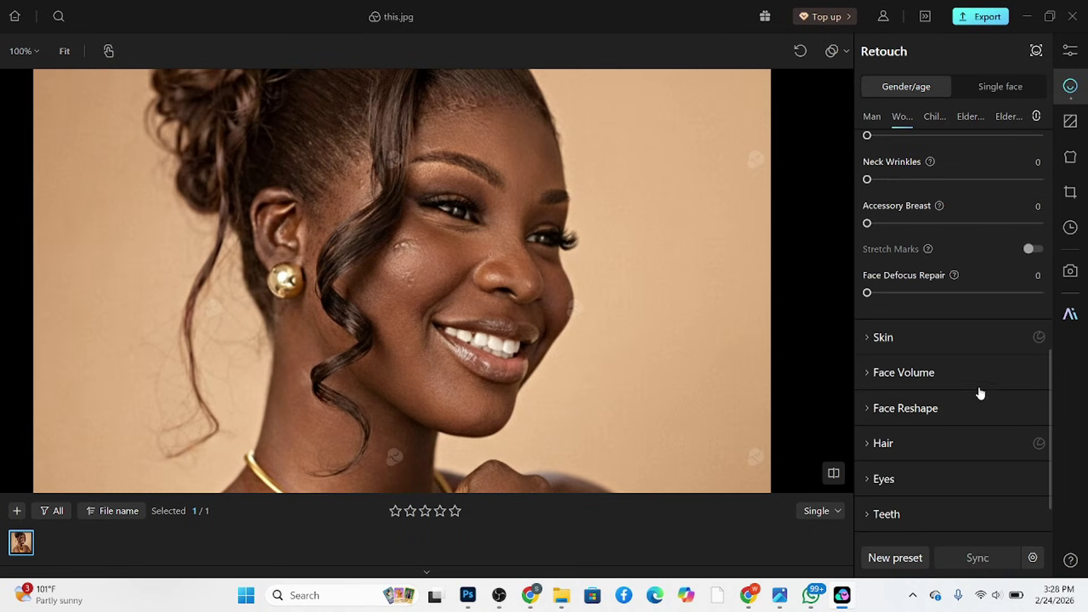
pyautogui.click(932, 338)
pyautogui.click(932, 337)
pyautogui.moveTo(866, 294); pyautogui.dragTo(1057, 293)
pyautogui.scroll(4, 500, 225)
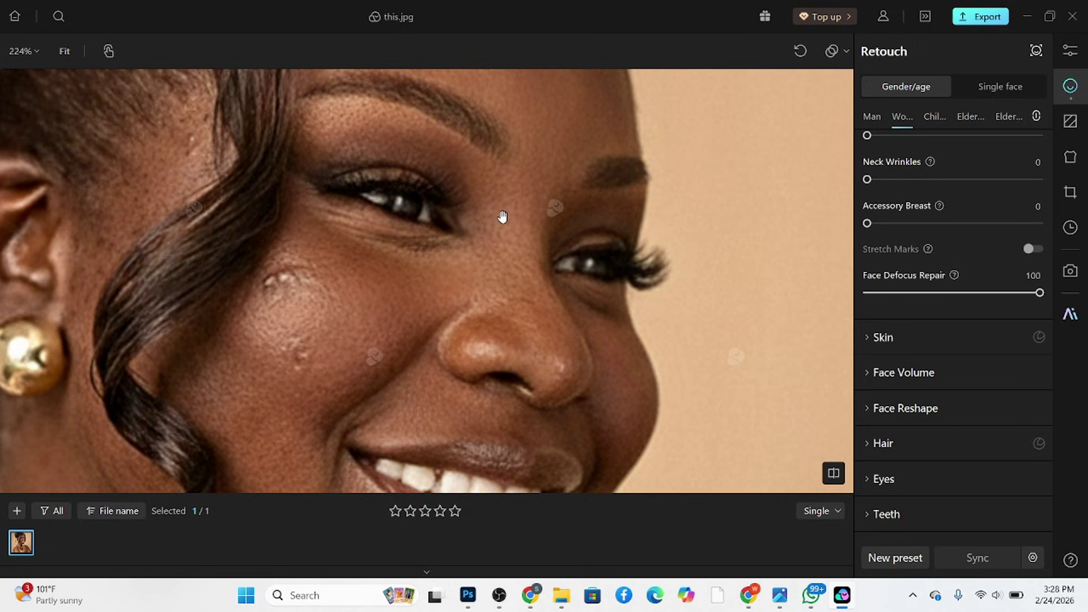
pyautogui.scroll(-2, 350, 174)
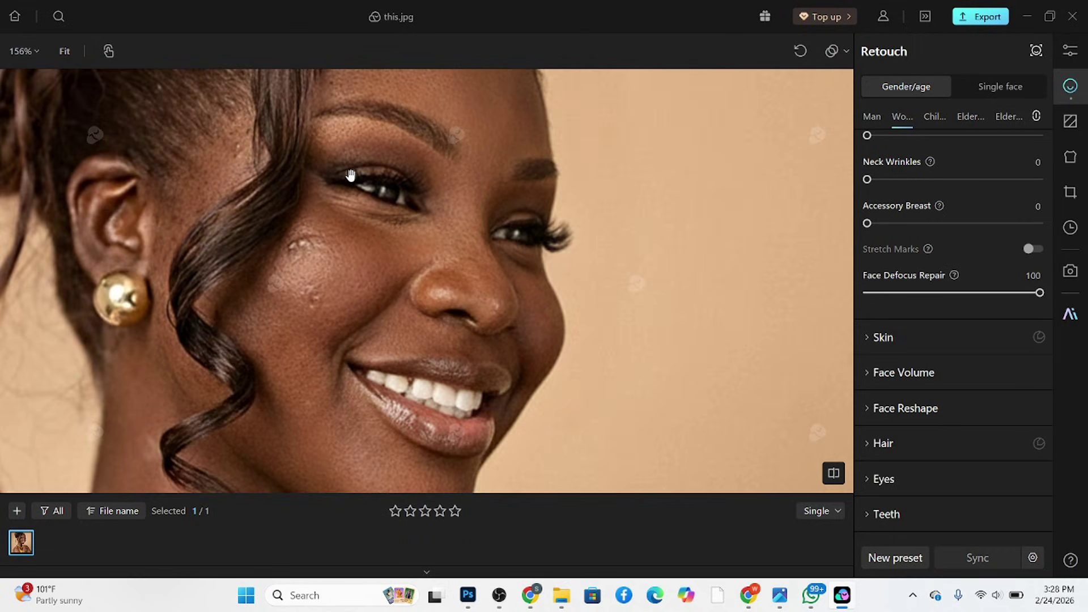
pyautogui.scroll(-3, 350, 175)
# In the Skin settings, set the face's Frequency Separation to 71 with High-frequency enhancement at 17.
pyautogui.click(882, 338)
pyautogui.scroll(-1, 929, 428)
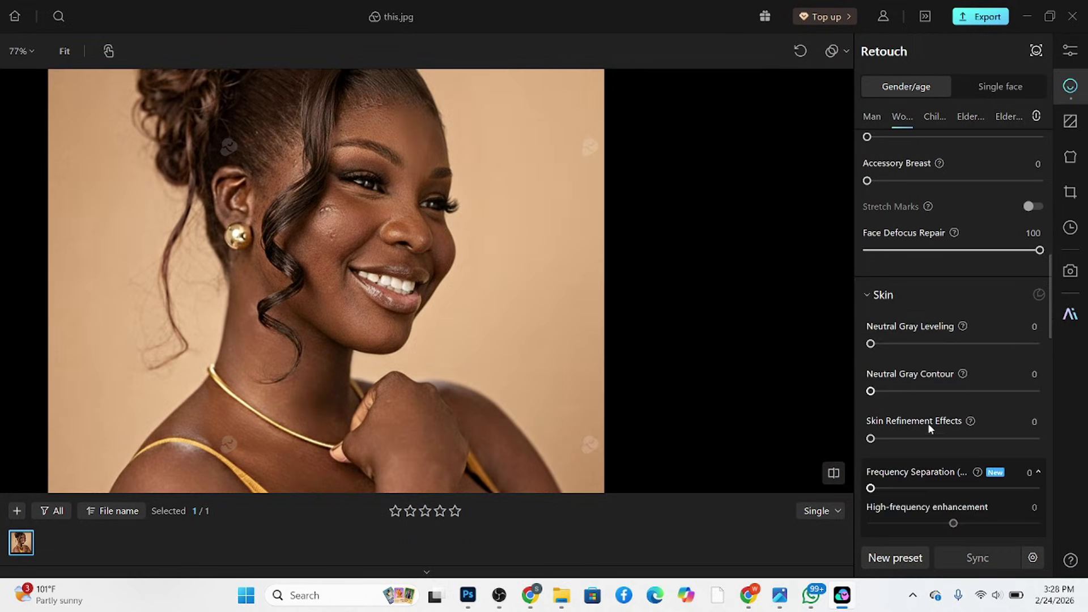
pyautogui.scroll(-1, 925, 438)
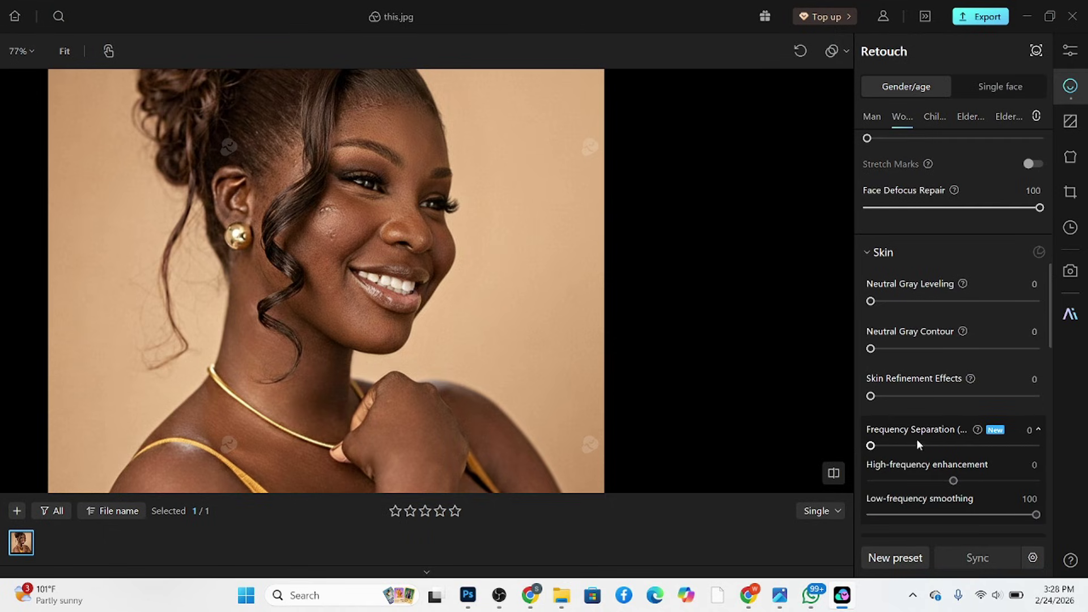
pyautogui.moveTo(918, 445); pyautogui.dragTo(988, 446)
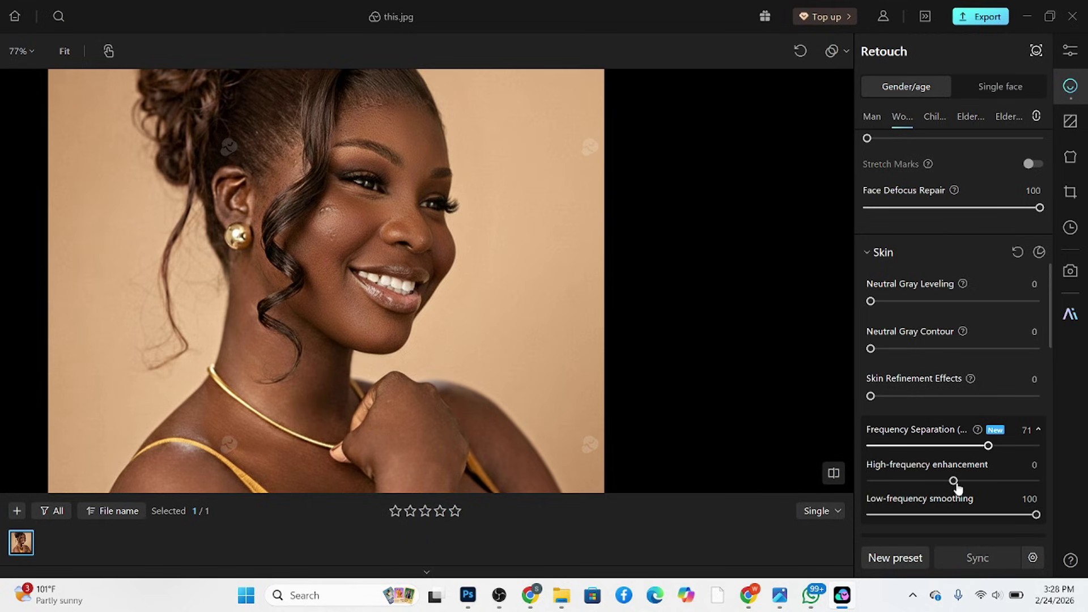
pyautogui.moveTo(953, 481); pyautogui.dragTo(968, 483)
# Set Neutral Gray Leveling to 81, Neutral Gray Contour to 55 and Skin Refinement Effects to 53.
pyautogui.scroll(5, 403, 205)
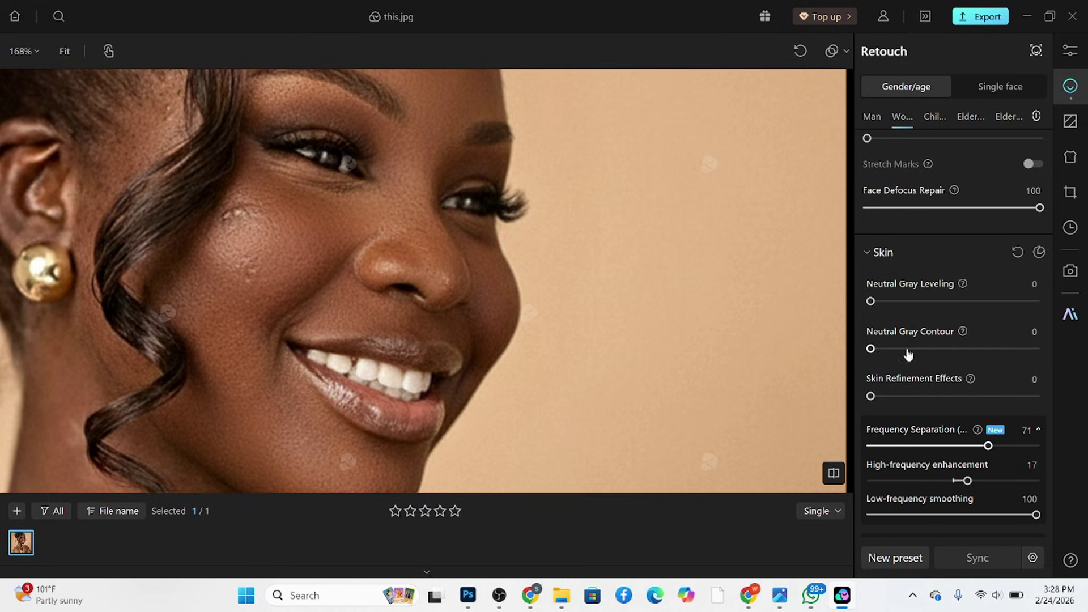
pyautogui.moveTo(892, 305); pyautogui.dragTo(1005, 307)
pyautogui.moveTo(894, 402); pyautogui.dragTo(960, 402)
pyautogui.hotkey('ctrl', '-')
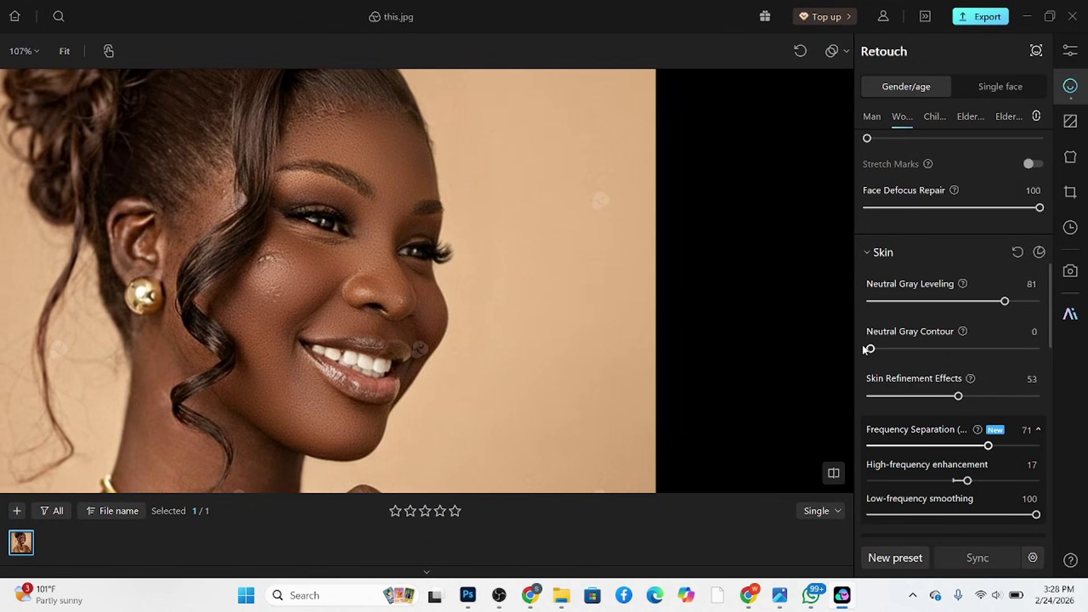
pyautogui.moveTo(870, 348); pyautogui.dragTo(963, 353)
# Set Frequency Separation (Body) to 100, with its High-frequency enhancement at -10 and Low-frequency smoothing at 82.
pyautogui.moveTo(298, 384); pyautogui.dragTo(400, 106)
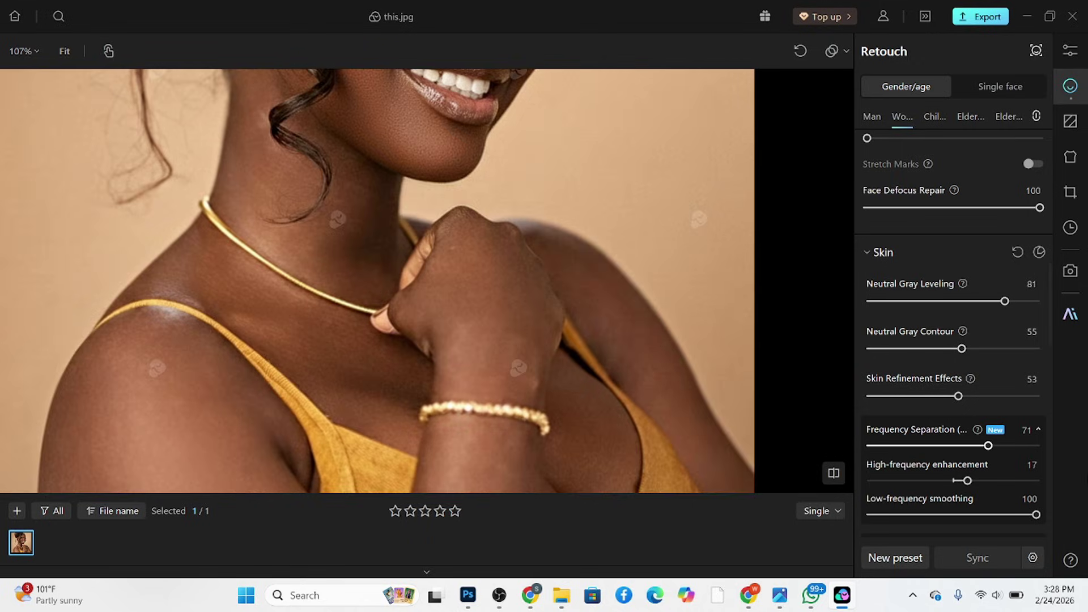
pyautogui.scroll(-3, 855, 413)
pyautogui.moveTo(871, 435); pyautogui.dragTo(1064, 428)
pyautogui.moveTo(971, 507); pyautogui.dragTo(1007, 506)
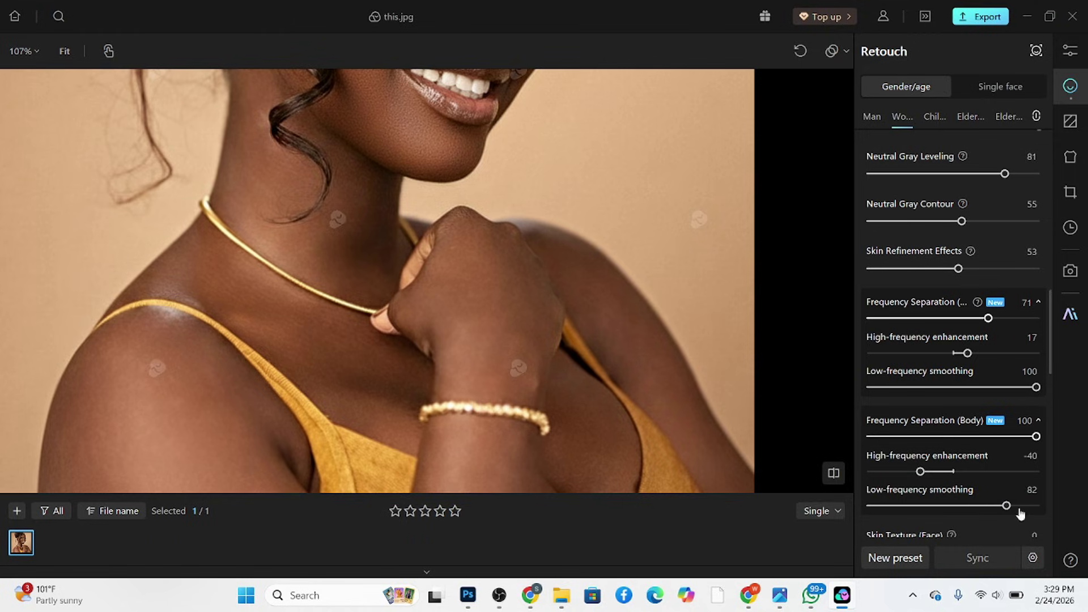
pyautogui.click(946, 472)
pyautogui.scroll(2, 317, 354)
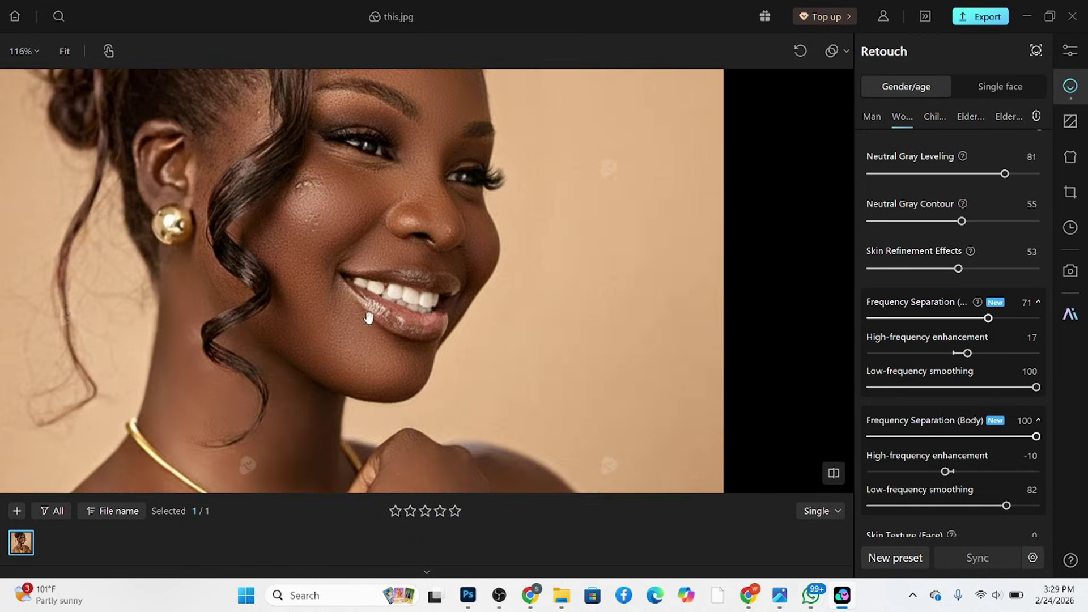
pyautogui.moveTo(368, 318); pyautogui.dragTo(483, 353)
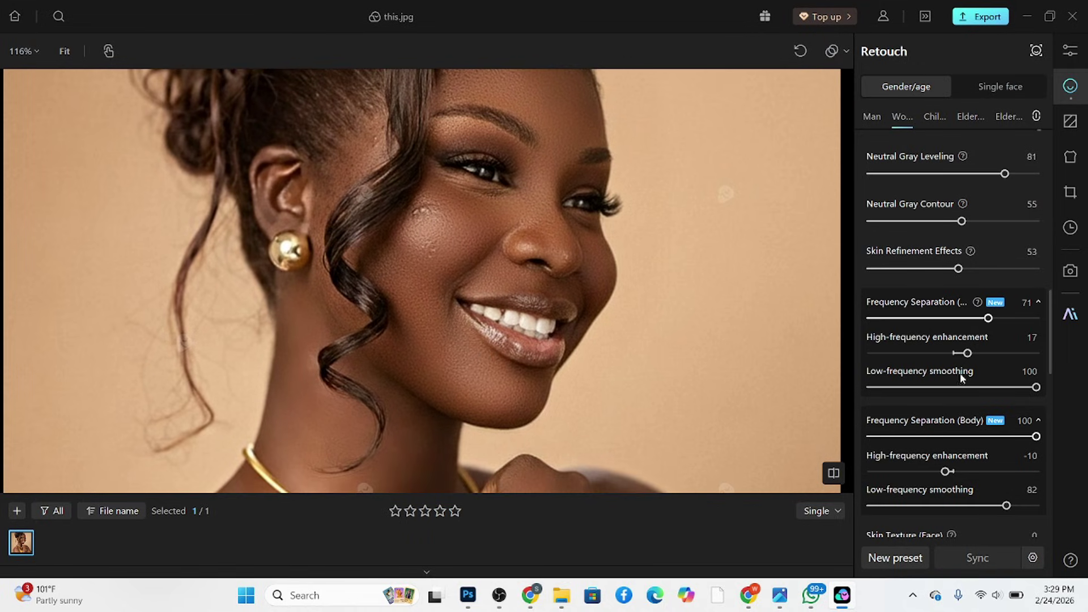
# Set Skin Tone Balance (Body) to 17 and Skin Tone Balance (Multiple) to 10.
pyautogui.scroll(1, 962, 392)
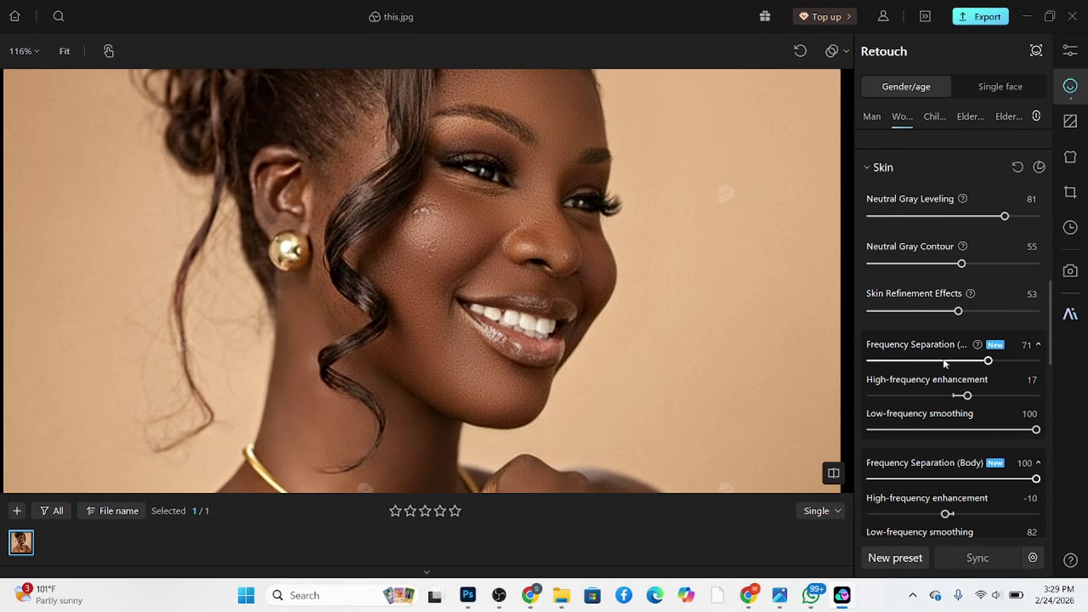
pyautogui.scroll(-3, 925, 342)
pyautogui.scroll(-5, 925, 342)
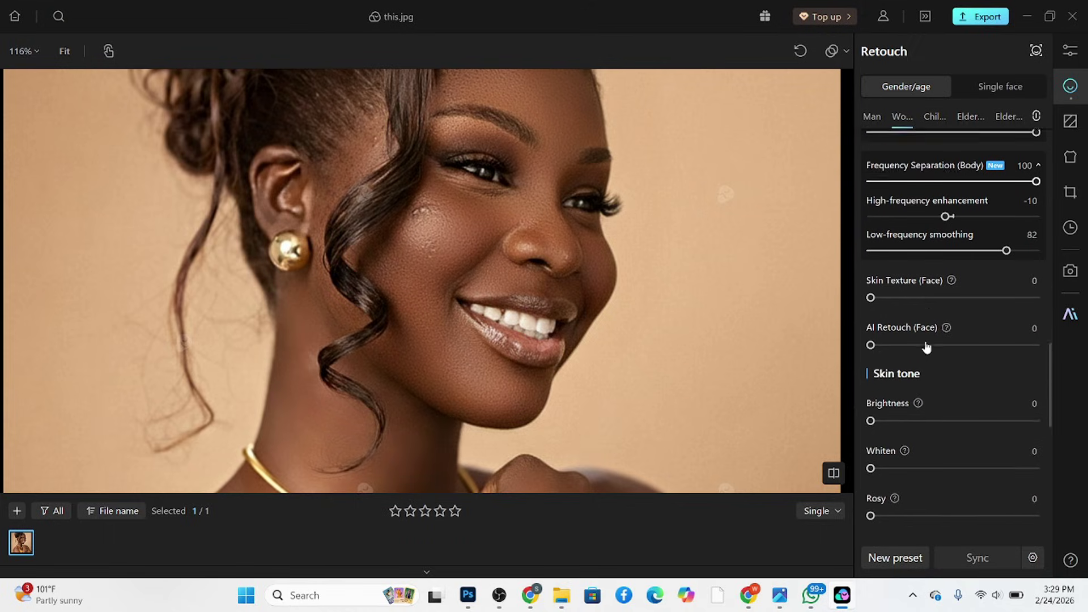
pyautogui.scroll(-1, 922, 350)
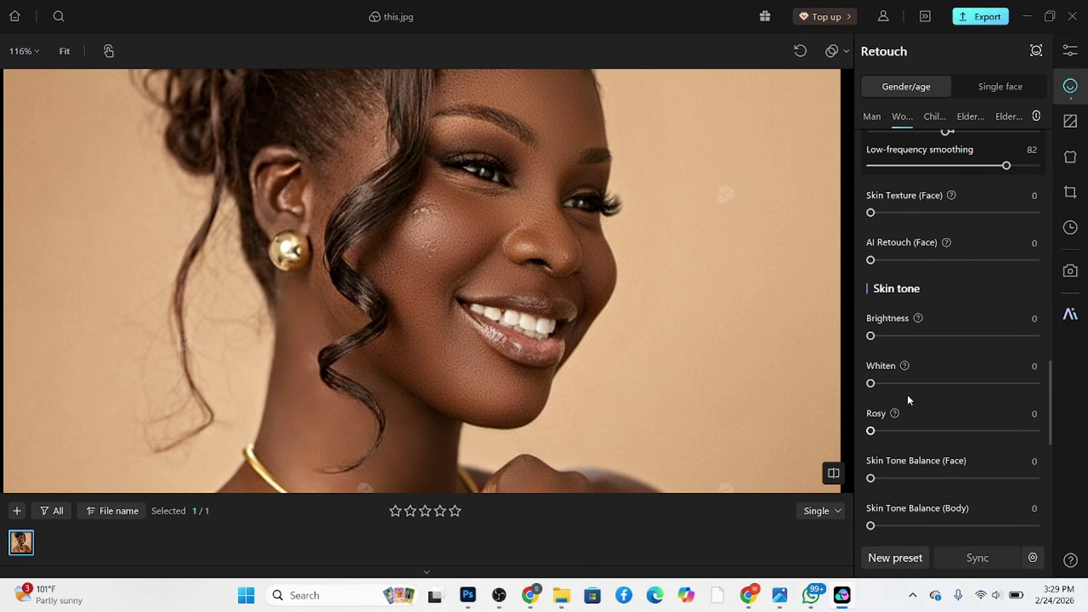
pyautogui.scroll(-3, 449, 256)
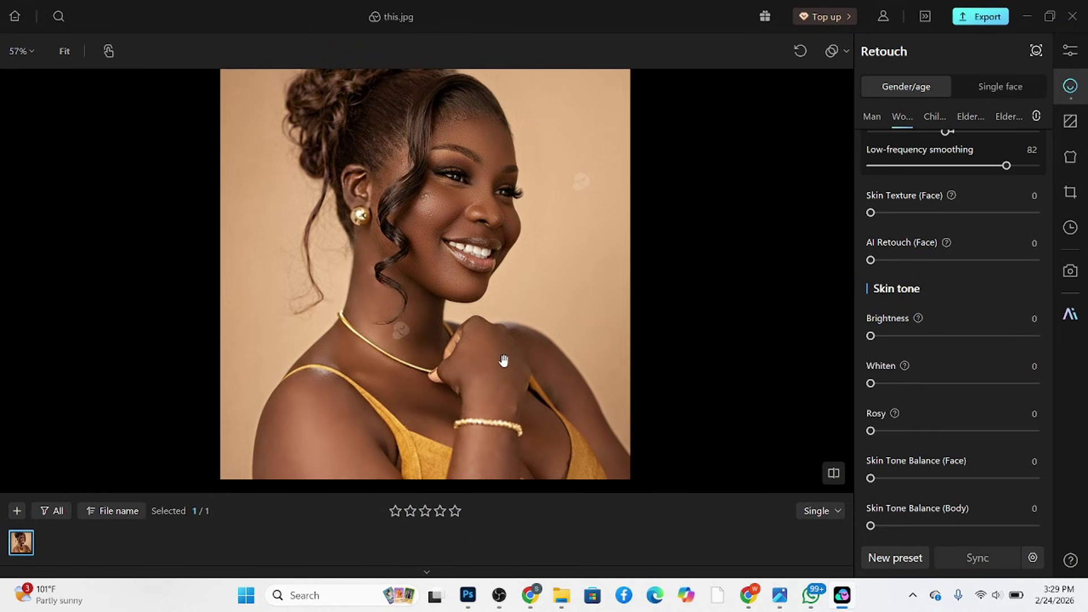
pyautogui.scroll(-2, 895, 486)
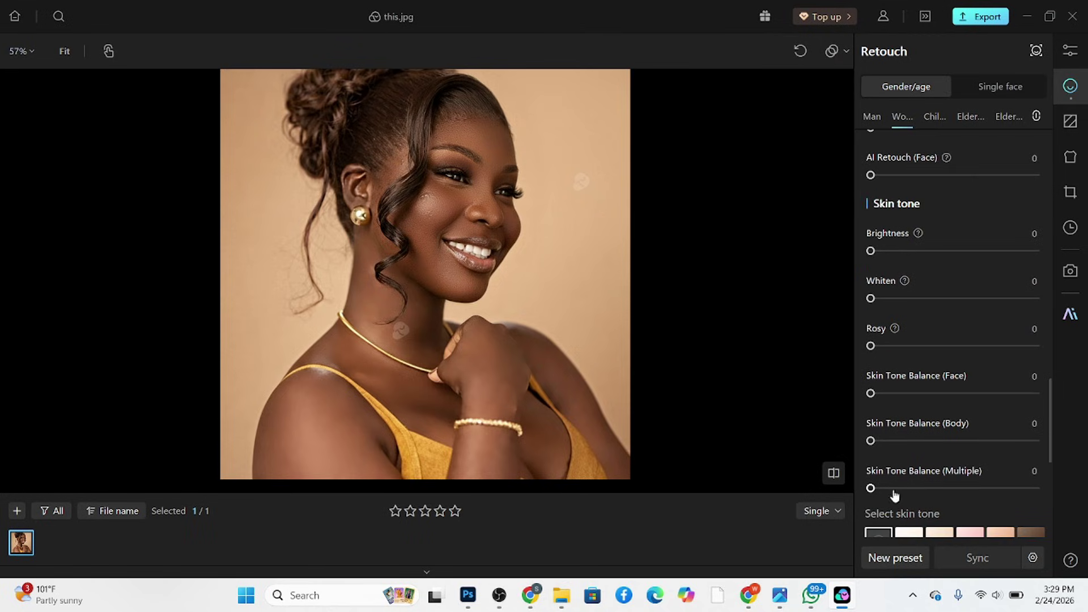
pyautogui.click(919, 488)
pyautogui.moveTo(881, 446); pyautogui.dragTo(901, 445)
pyautogui.moveTo(919, 488); pyautogui.dragTo(887, 487)
# Apply the Cocoa skin tone at intensity 33 and set the skin tone temperature to 44.
pyautogui.scroll(-3, 973, 393)
pyautogui.click(1026, 411)
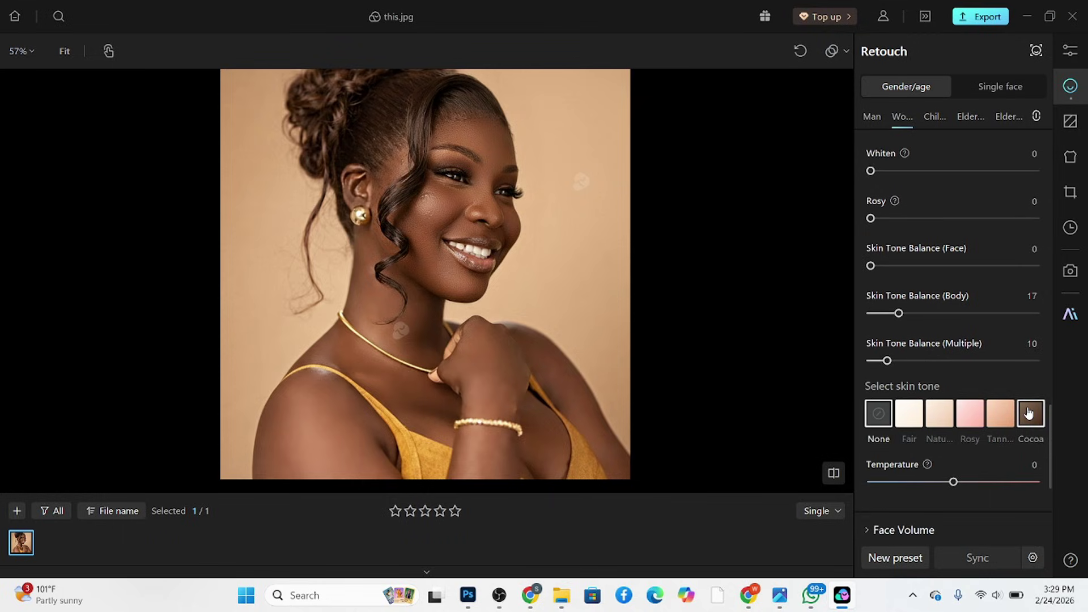
pyautogui.click(1030, 418)
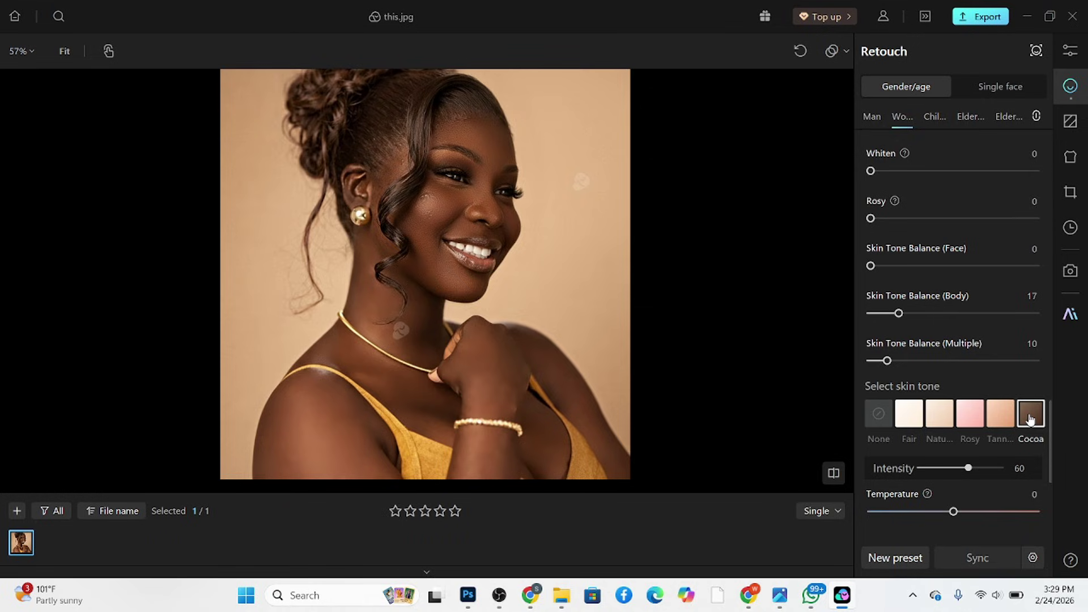
pyautogui.click(1003, 512)
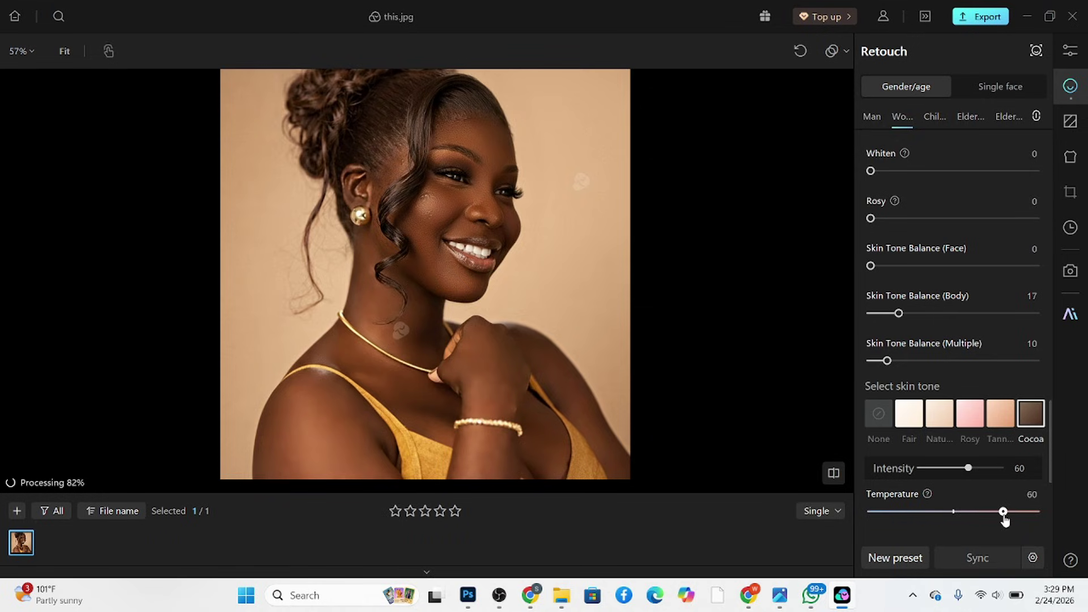
pyautogui.click(959, 469)
pyautogui.moveTo(963, 475); pyautogui.dragTo(947, 473)
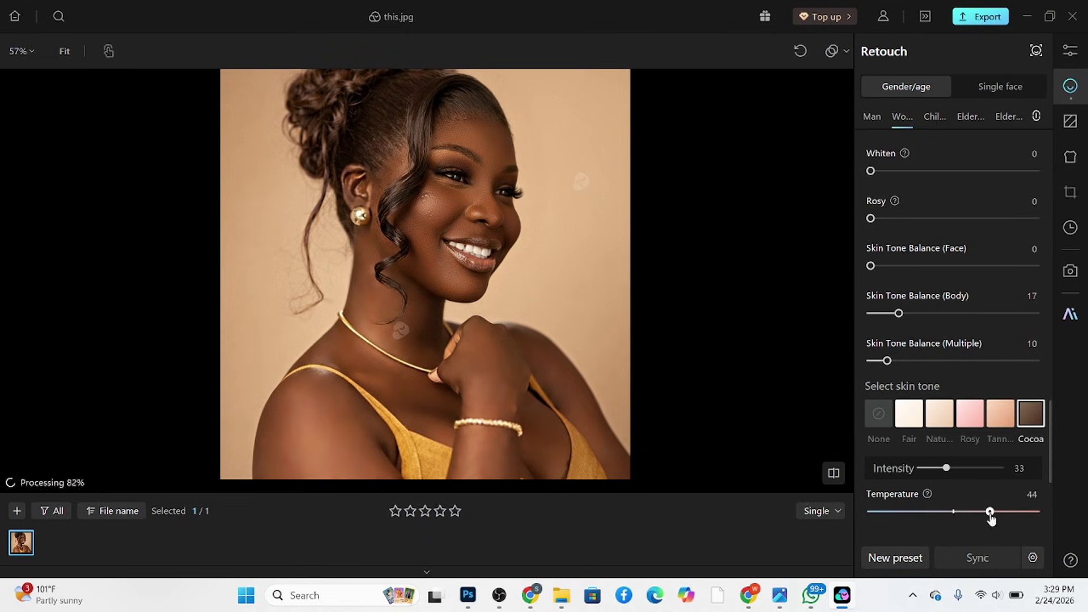
pyautogui.scroll(2, 926, 272)
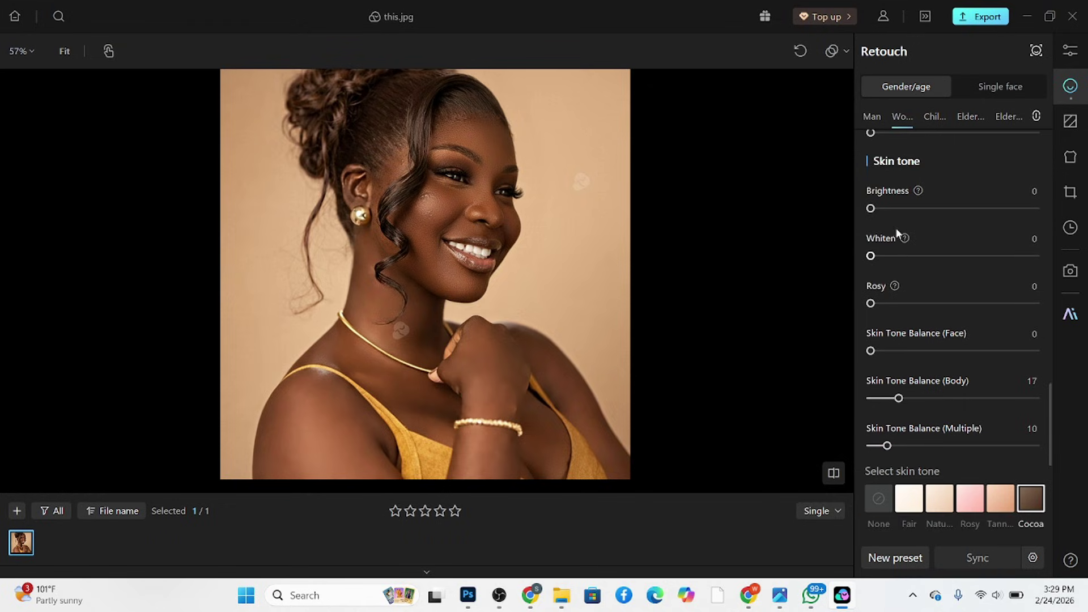
# Set the skin tone Brightness to 16 and Whiten to 11, and set the Cocoa intensity to 45.
pyautogui.click(897, 208)
pyautogui.moveTo(871, 256); pyautogui.dragTo(889, 256)
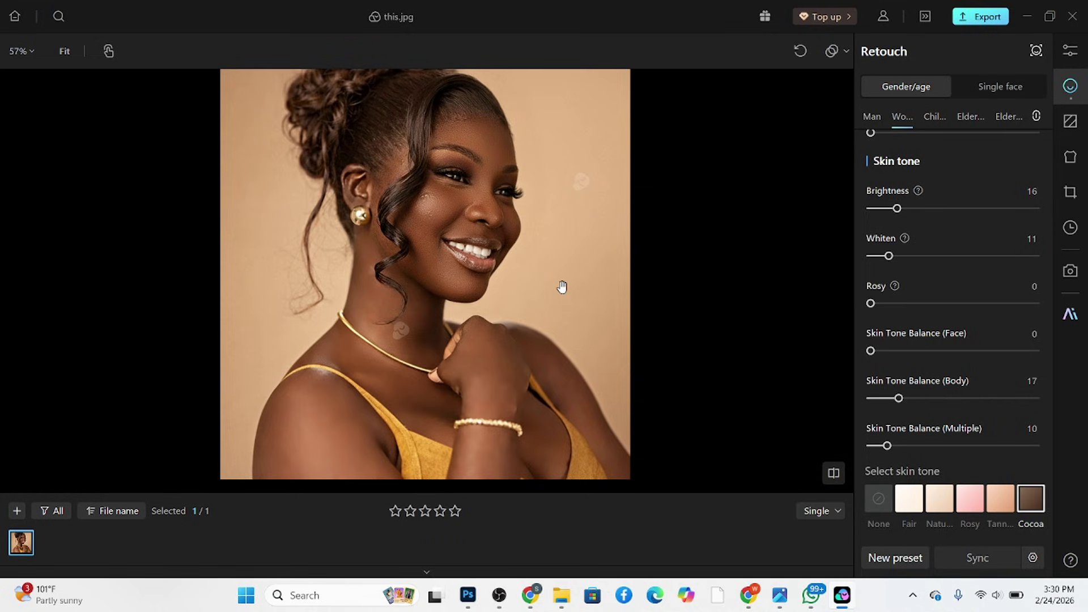
pyautogui.scroll(-3, 915, 416)
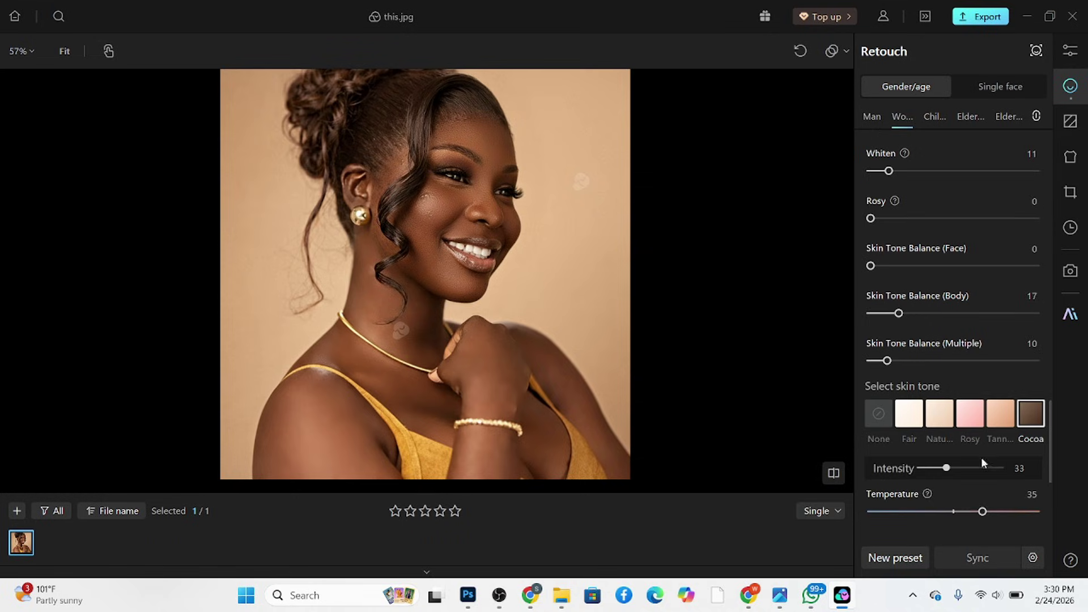
pyautogui.click(956, 468)
# Apply hair color 06 to the woman's hair at intensity 38.
pyautogui.scroll(-5, 970, 458)
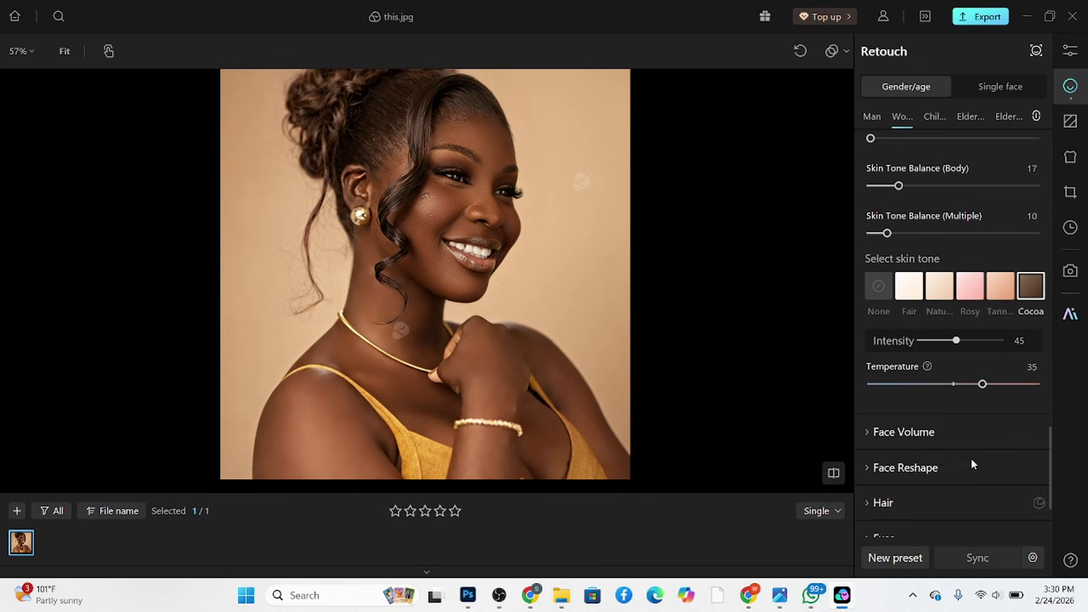
pyautogui.click(879, 431)
pyautogui.scroll(4, 404, 322)
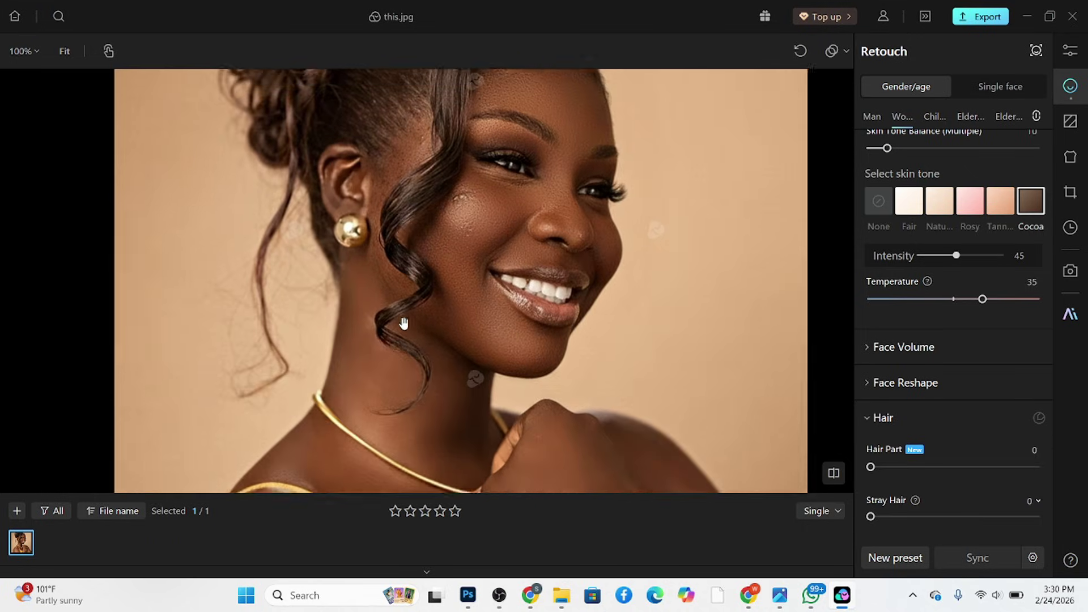
pyautogui.moveTo(404, 323); pyautogui.dragTo(404, 456)
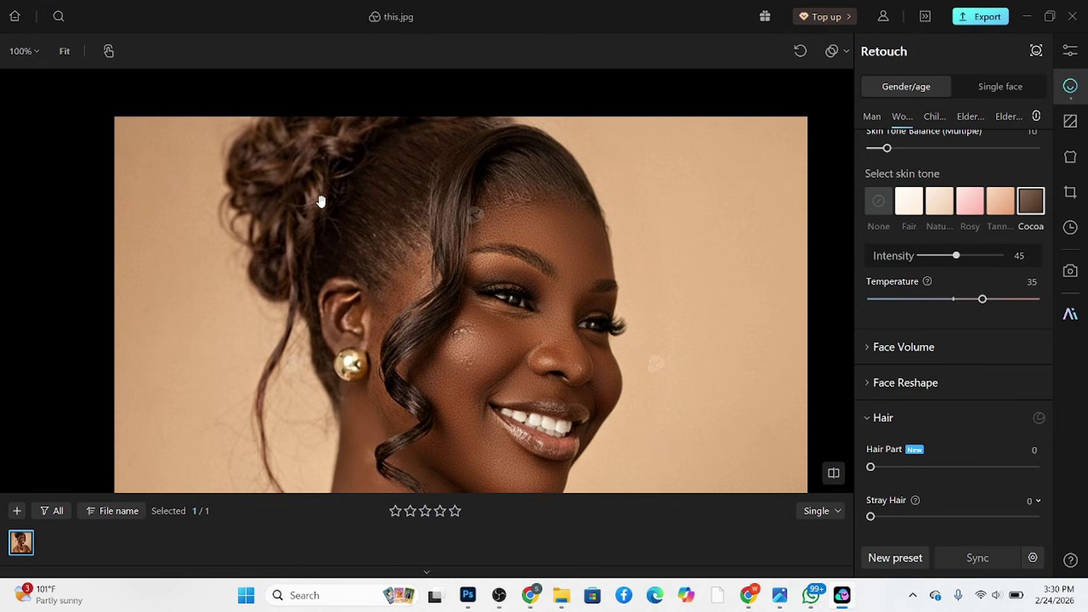
pyautogui.scroll(-3, 981, 423)
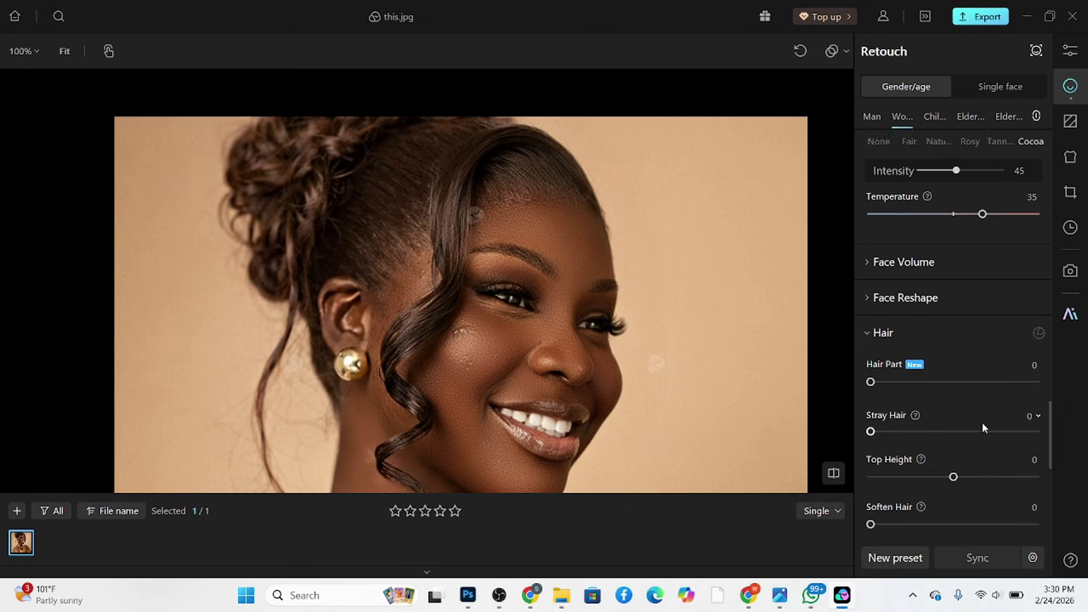
pyautogui.scroll(-2, 957, 407)
pyautogui.click(981, 461)
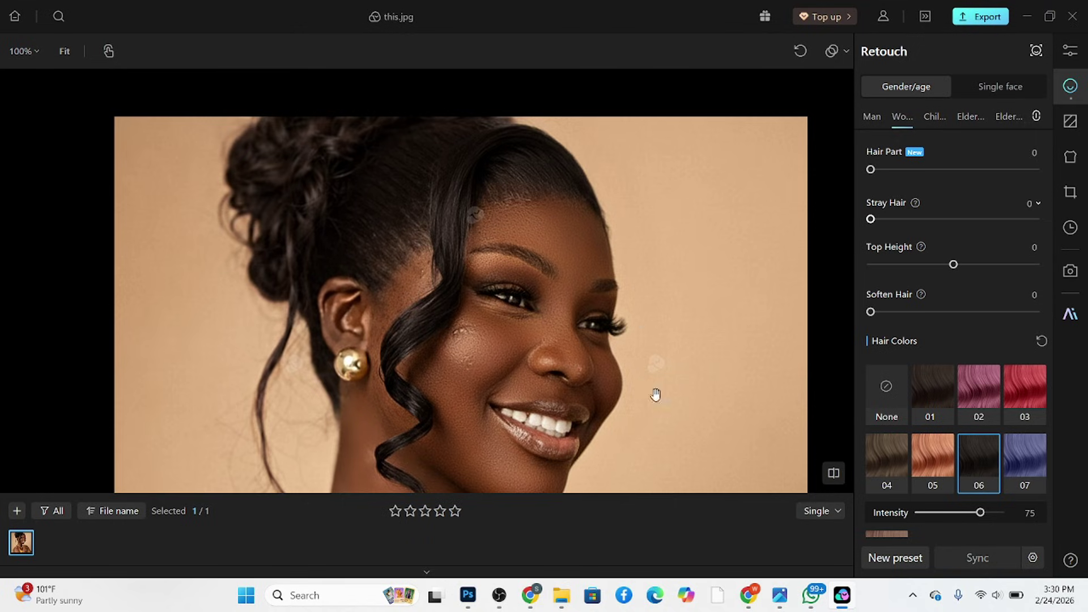
pyautogui.moveTo(980, 512); pyautogui.dragTo(952, 518)
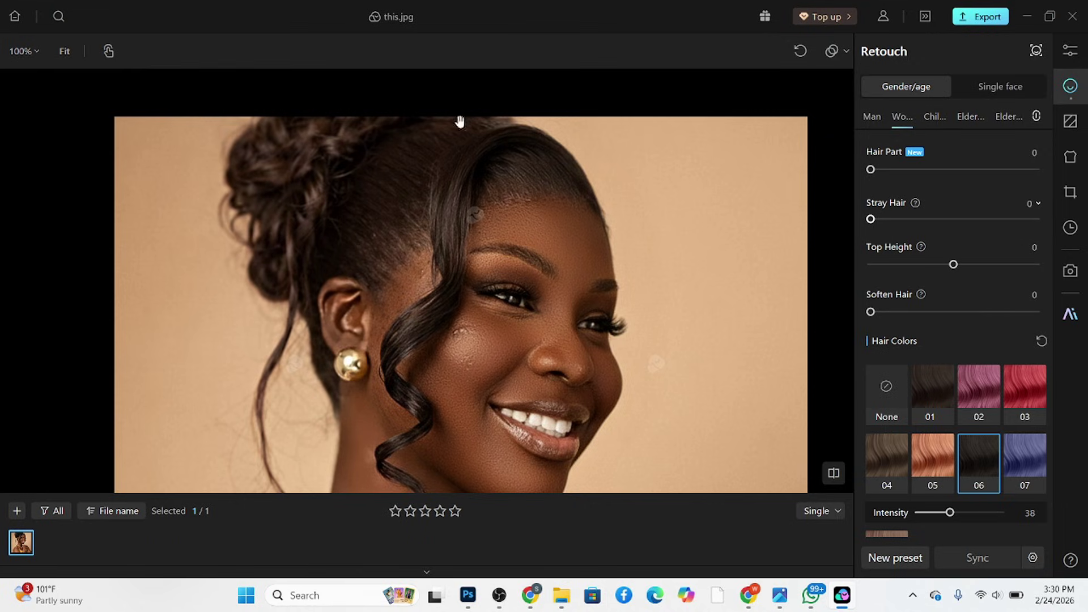
# Set Hair Part to 55 and Soften Hair to 27.
pyautogui.scroll(1, 973, 292)
pyautogui.moveTo(887, 217); pyautogui.dragTo(931, 214)
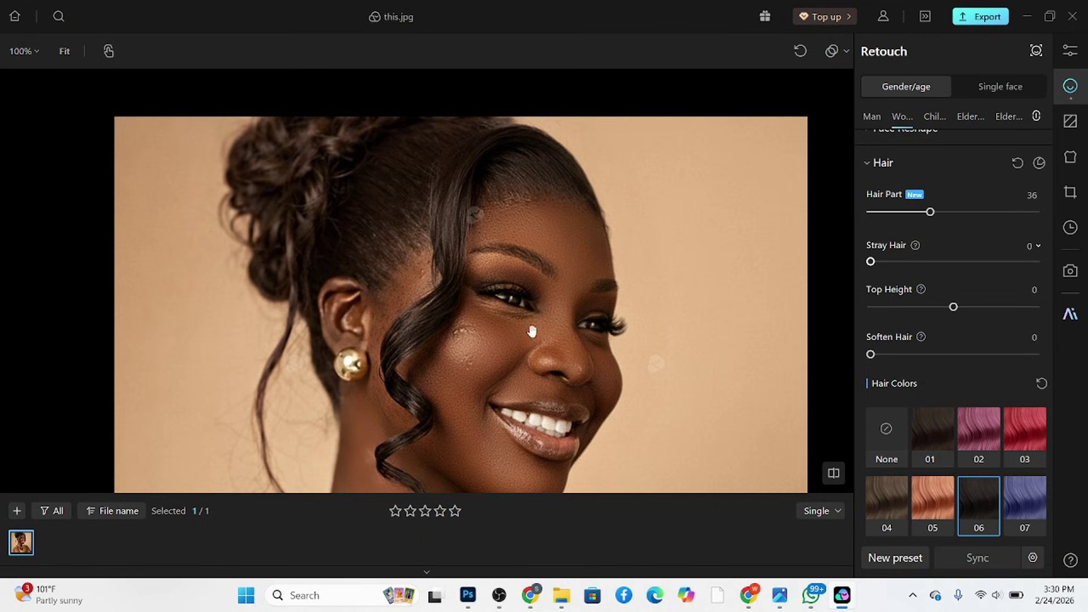
pyautogui.click(962, 212)
pyautogui.moveTo(888, 360); pyautogui.dragTo(917, 360)
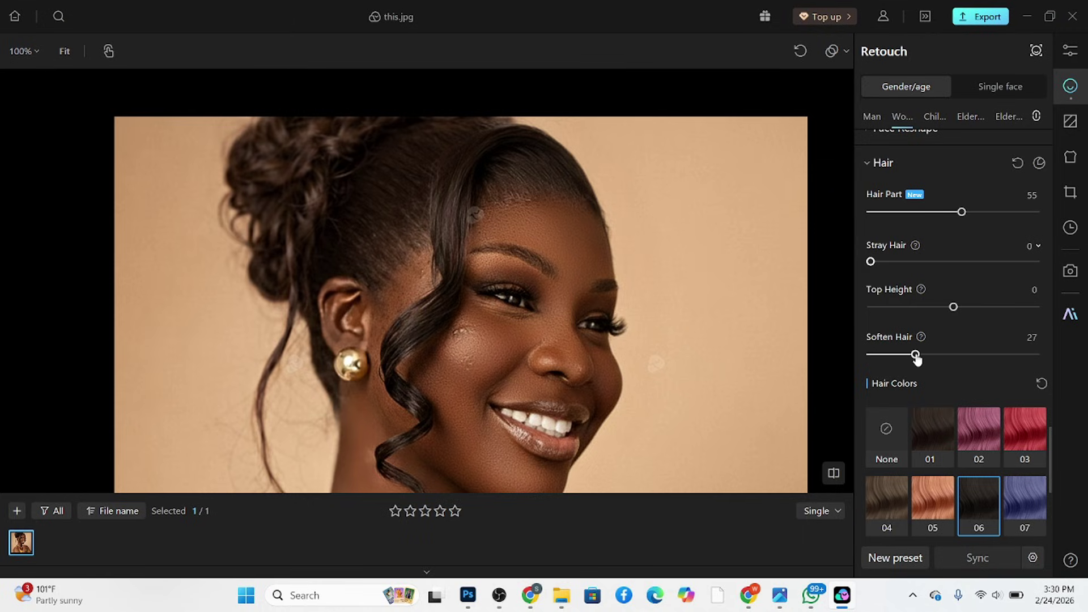
pyautogui.scroll(-2, 377, 222)
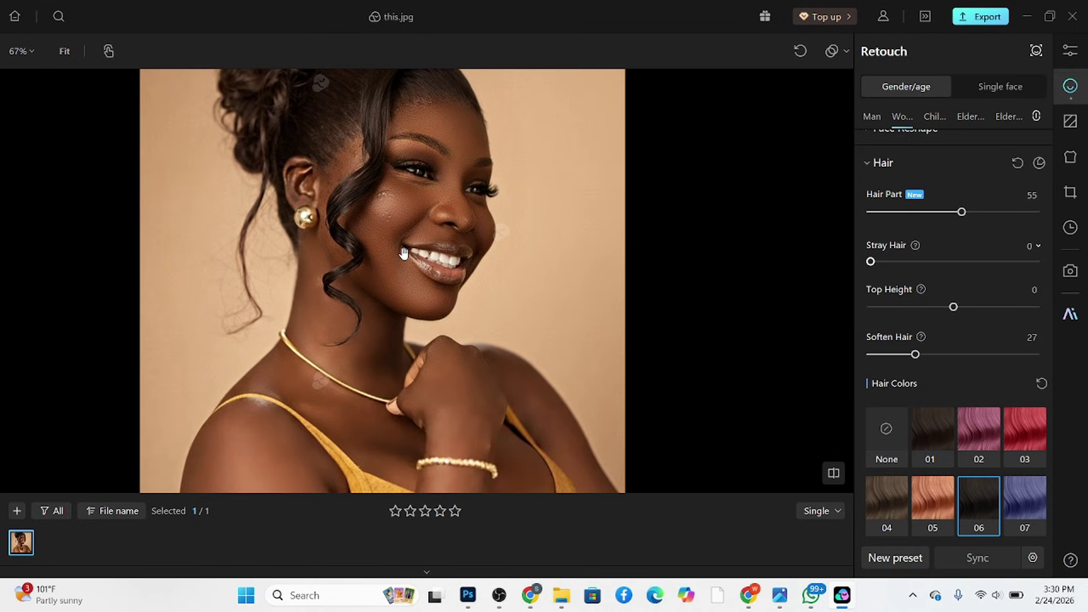
# Apply the Model body type at intensity 7.
pyautogui.scroll(-5, 1020, 467)
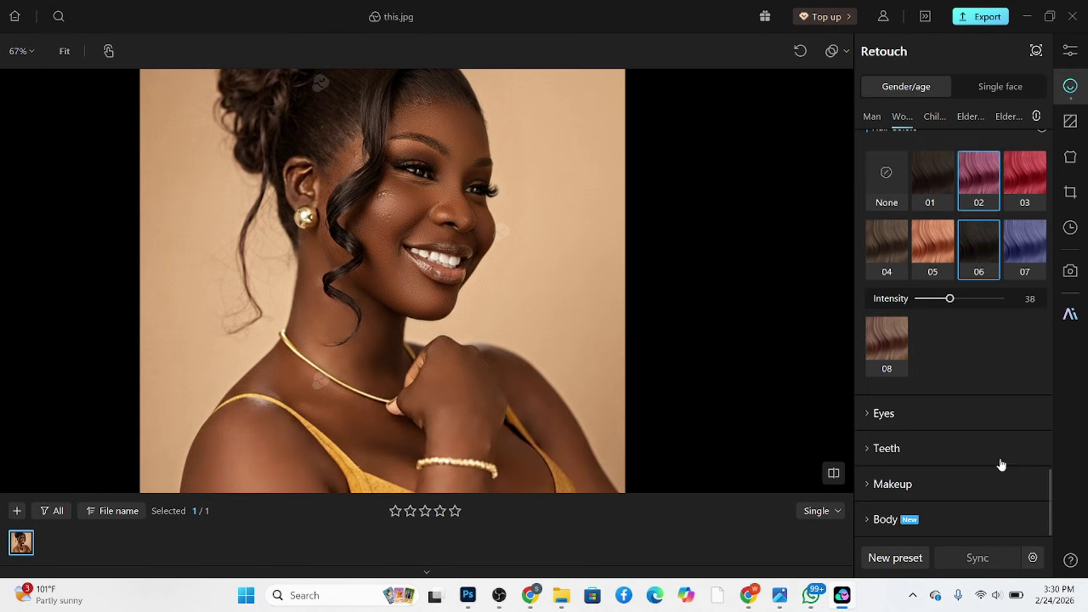
pyautogui.click(954, 520)
pyautogui.scroll(-3, 979, 522)
pyautogui.click(980, 476)
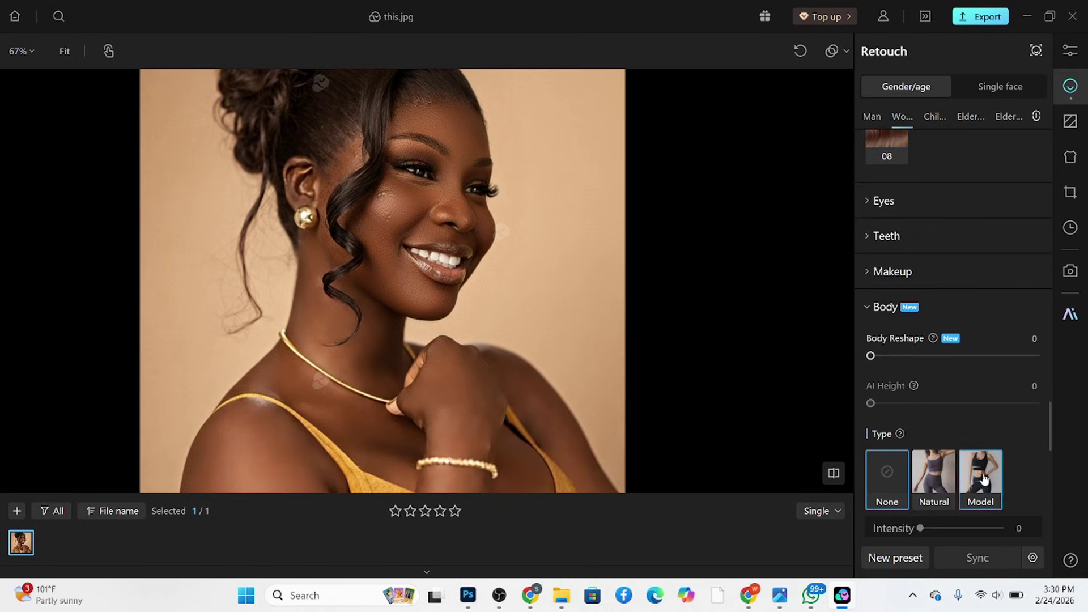
pyautogui.scroll(-2, 982, 384)
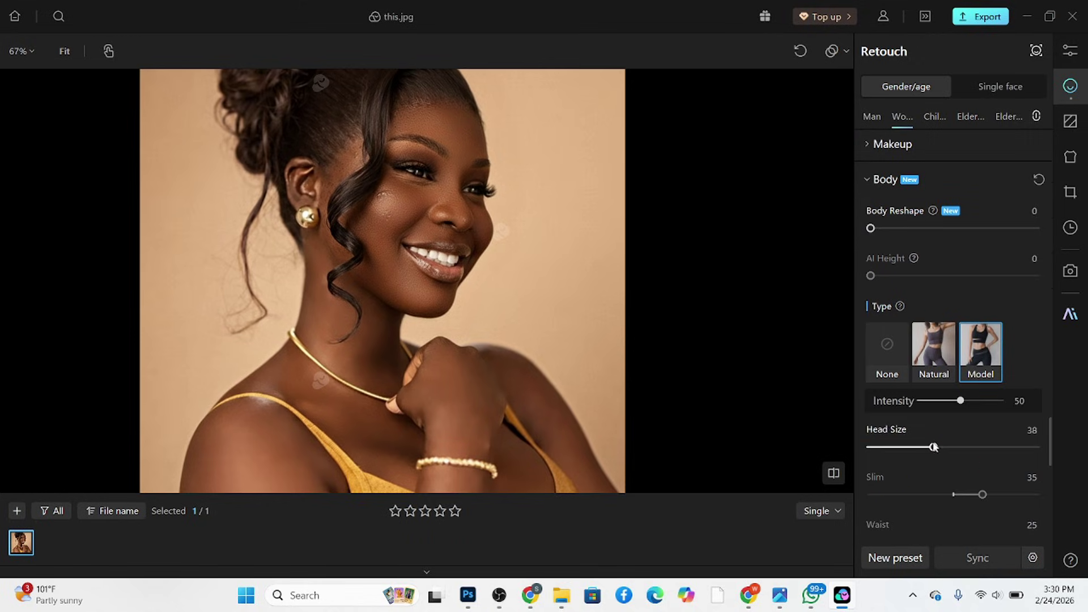
pyautogui.click(925, 407)
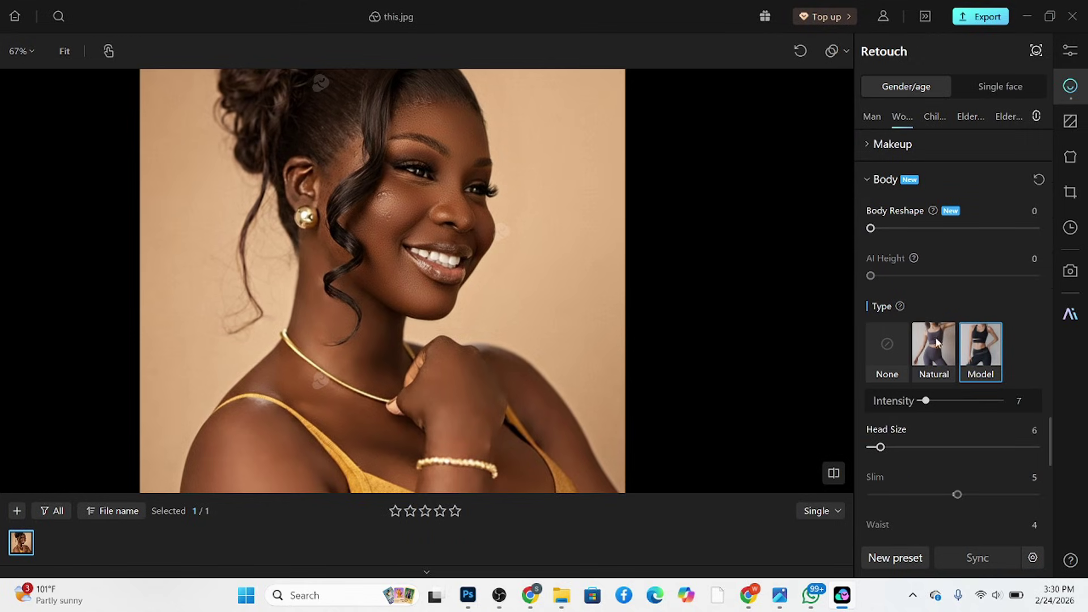
# Set the makeup Highlights to 66 and Shadows to 50.
pyautogui.scroll(2, 937, 248)
pyautogui.click(889, 228)
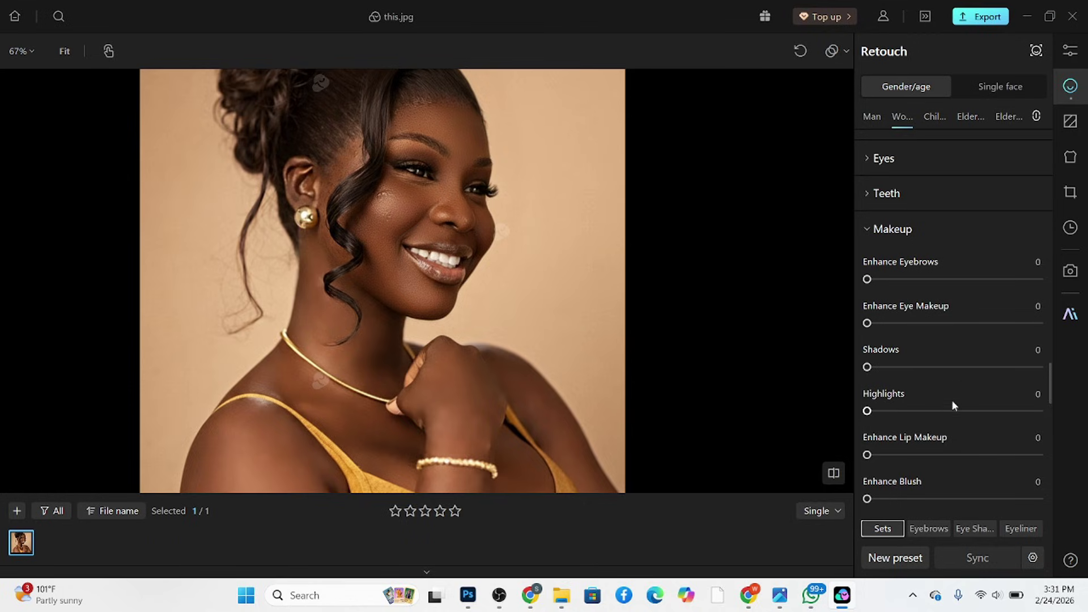
pyautogui.moveTo(906, 416); pyautogui.dragTo(981, 413)
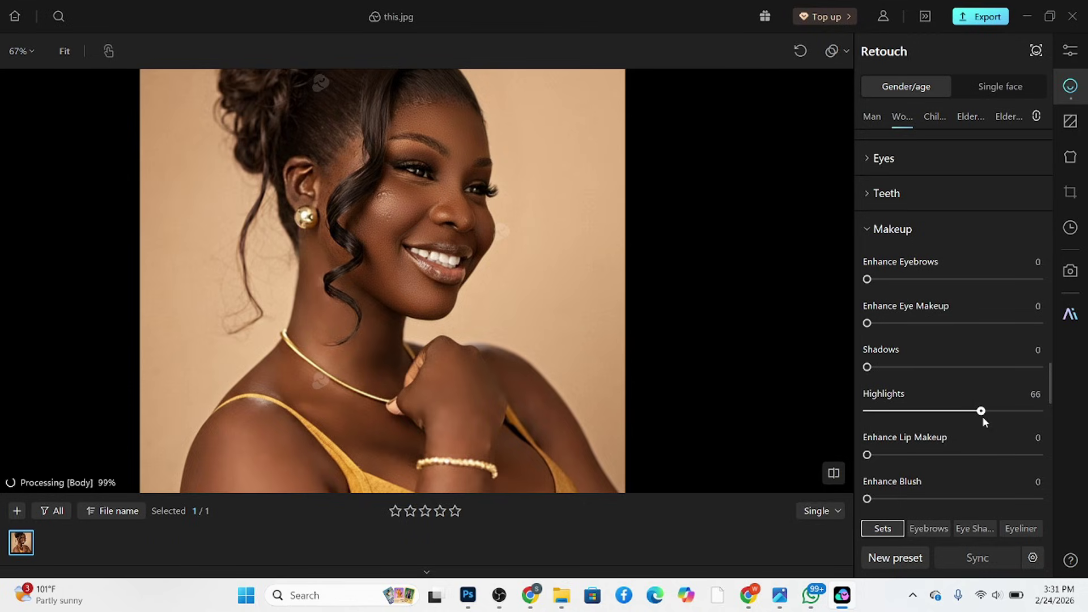
pyautogui.click(920, 367)
pyautogui.click(954, 367)
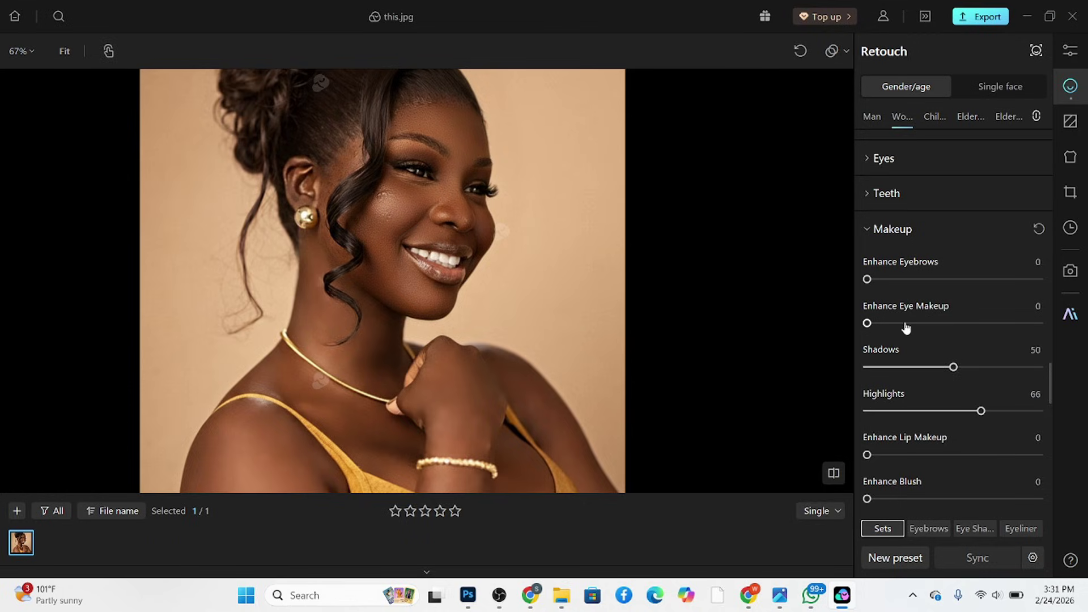
# Set Enhance Eye Makeup to 81, Enhance Eyebrows to 100 and Enhance Lip Makeup to 28.
pyautogui.moveTo(906, 322); pyautogui.dragTo(1007, 323)
pyautogui.moveTo(930, 280); pyautogui.dragTo(1056, 271)
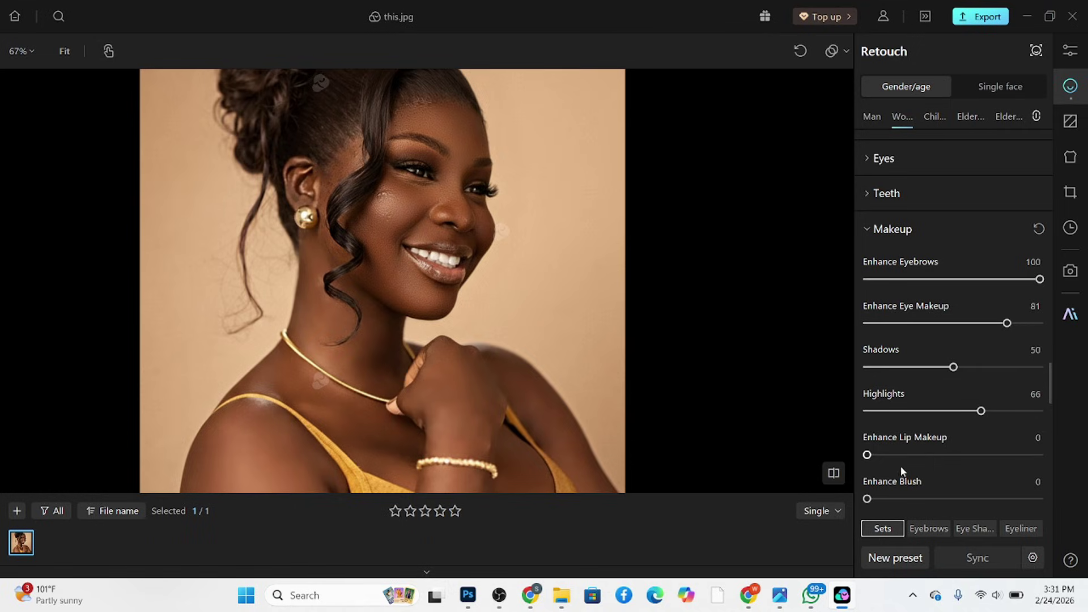
pyautogui.moveTo(867, 455); pyautogui.dragTo(917, 455)
# Examine the retouched face up close, checking the skin texture, eye makeup and lips.
pyautogui.scroll(-2, 478, 328)
pyautogui.scroll(1, 471, 324)
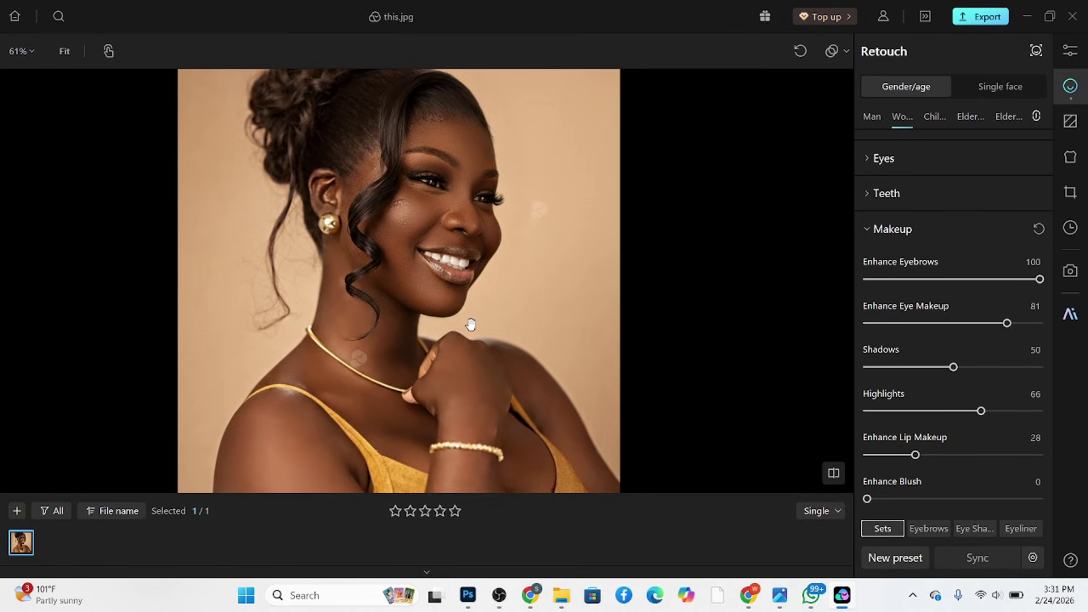
pyautogui.scroll(5, 471, 324)
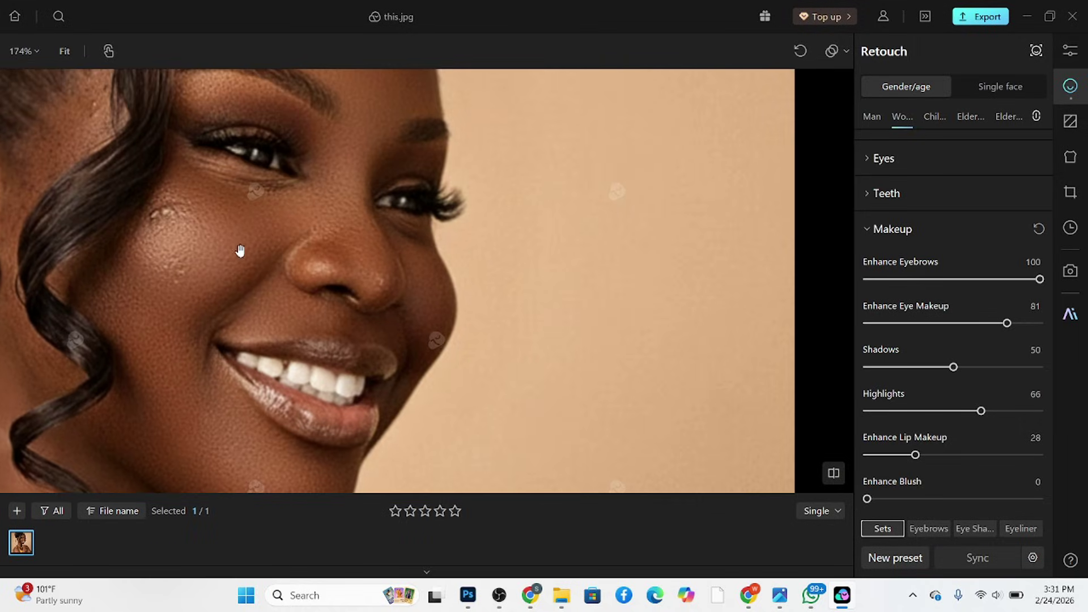
pyautogui.scroll(-2, 330, 276)
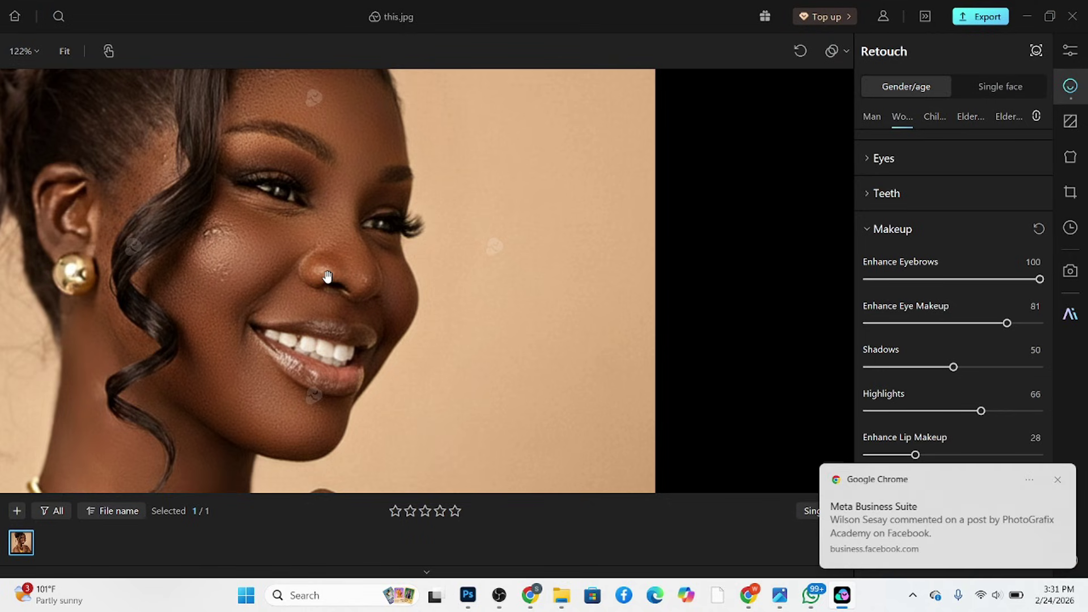
pyautogui.scroll(-5, 328, 276)
pyautogui.moveTo(313, 357); pyautogui.dragTo(381, 368)
pyautogui.scroll(2, 371, 324)
pyautogui.scroll(2, 385, 234)
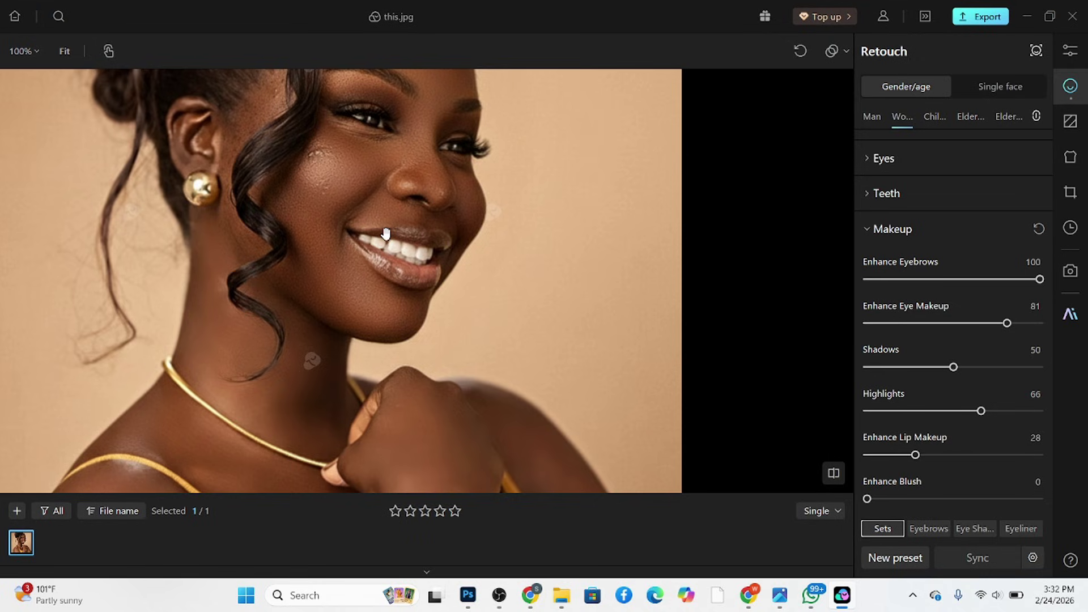
pyautogui.click(385, 233)
pyautogui.click(317, 191)
# Set Stray Hair removal to 100 for both the portrait and the background, and check the loose strands.
pyautogui.scroll(-1, 922, 370)
pyautogui.scroll(9, 938, 390)
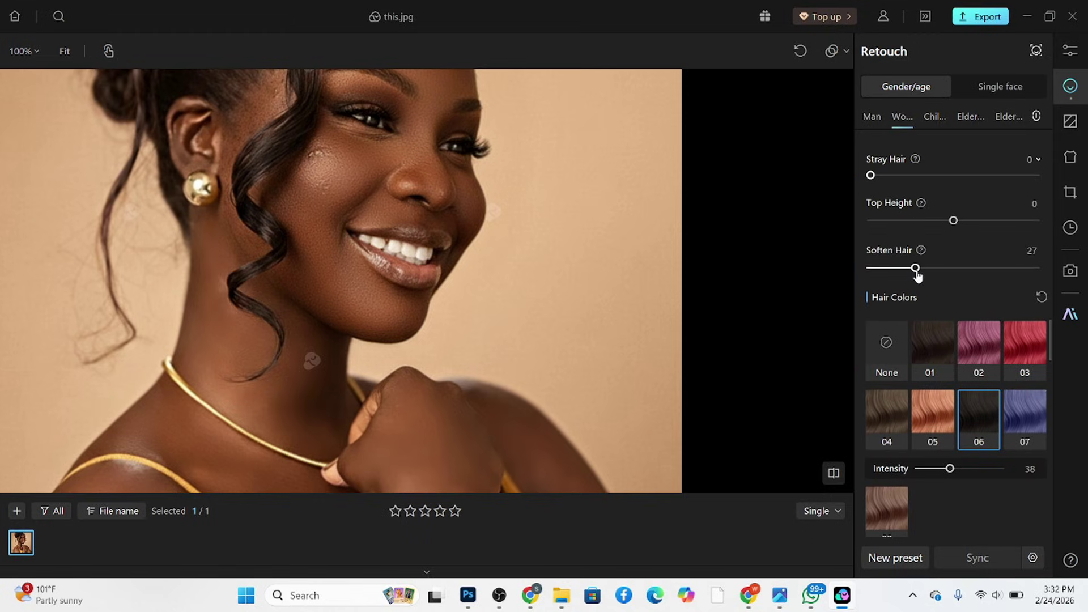
pyautogui.scroll(2, 918, 271)
pyautogui.click(1001, 260)
pyautogui.click(1036, 260)
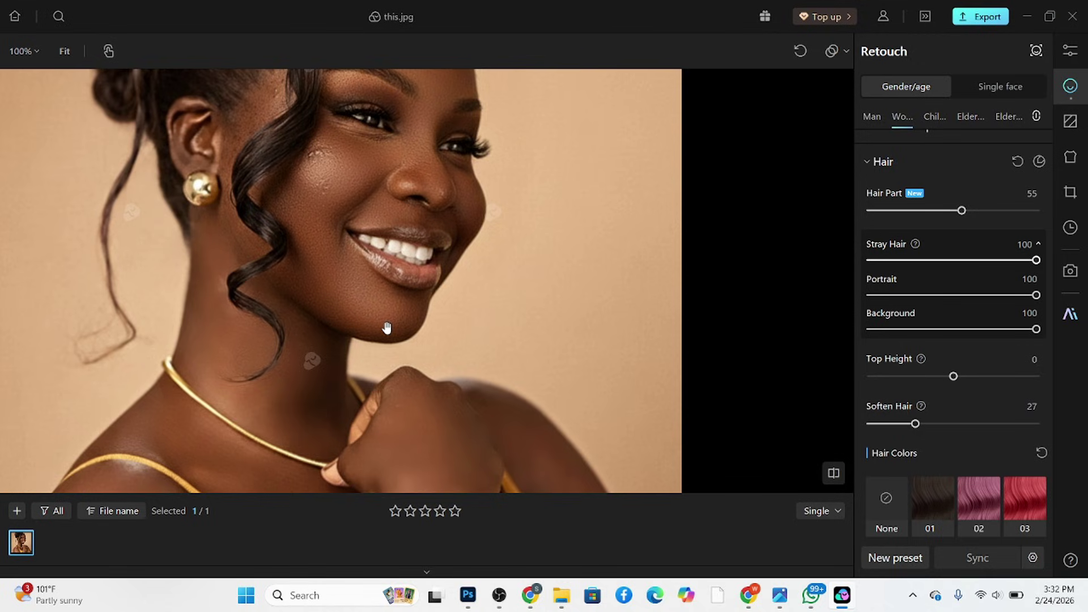
pyautogui.click(127, 195)
pyautogui.click(127, 195)
pyautogui.scroll(-2, 240, 220)
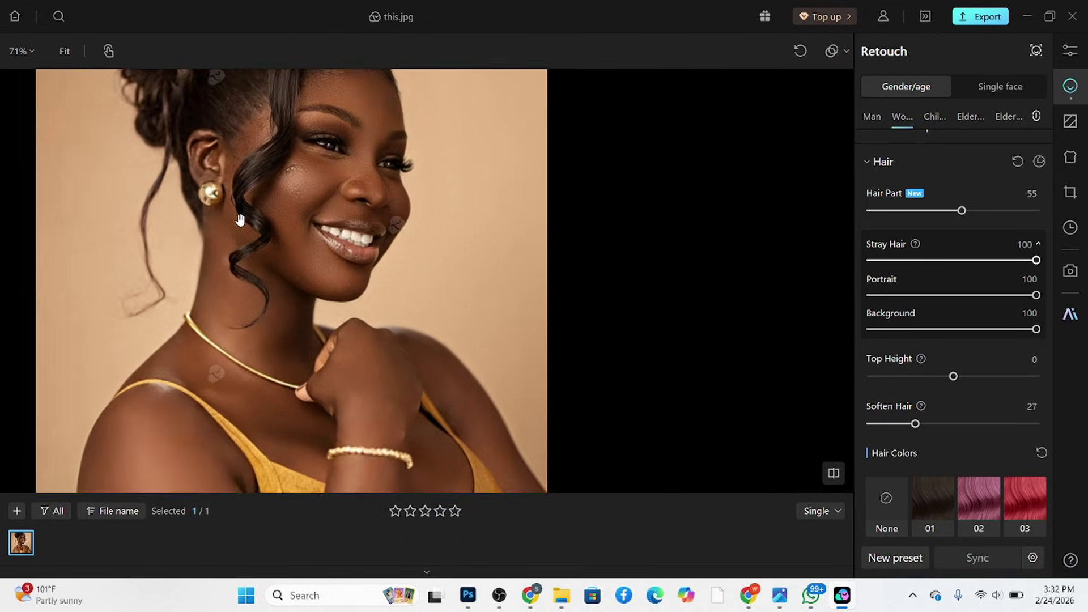
pyautogui.scroll(-2, 239, 220)
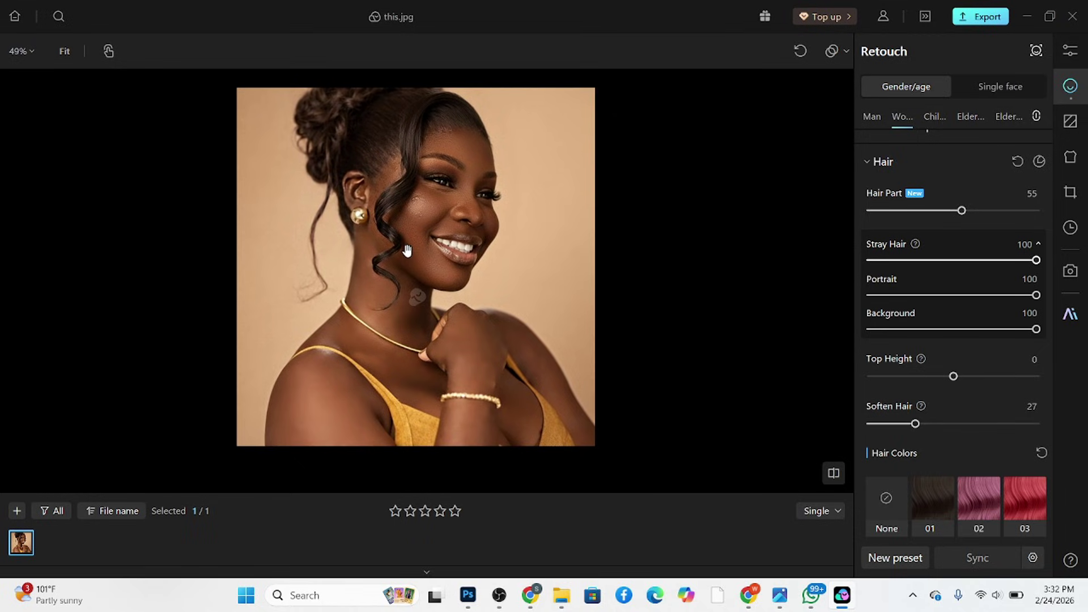